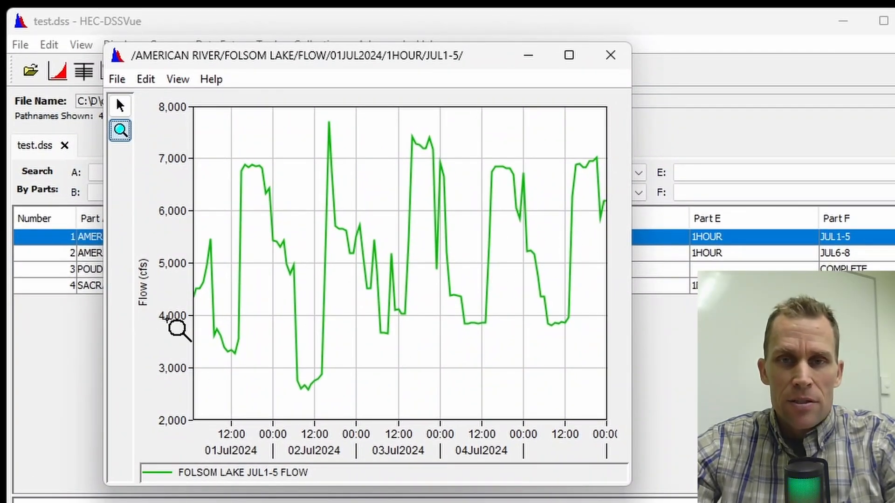
Close the flow plot and open the Math Functions dialog
click(617, 57)
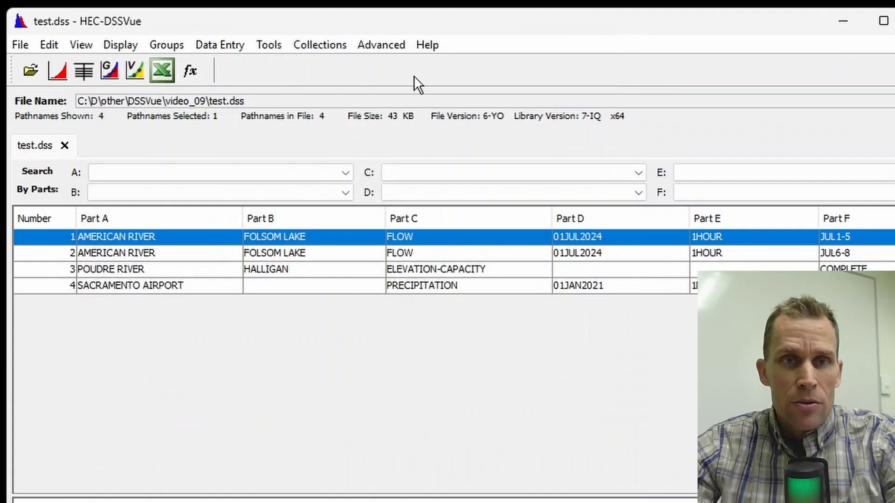
click(229, 45)
mouse_move(266, 44)
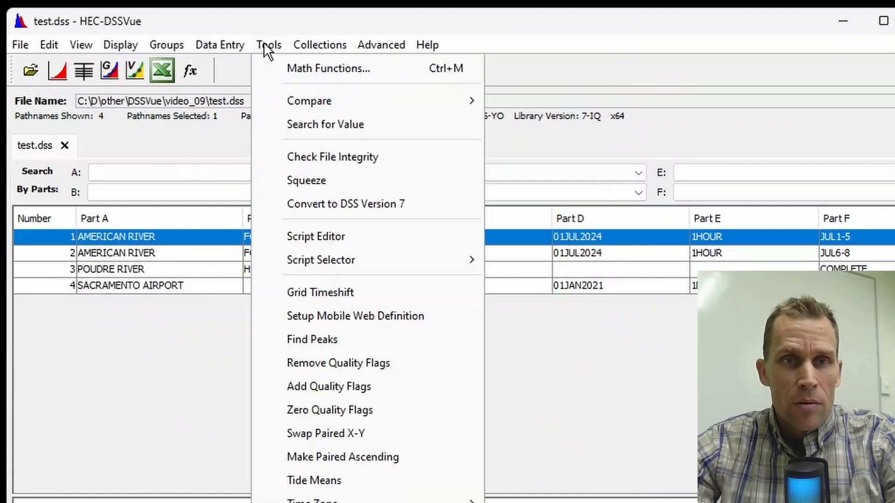
click(289, 68)
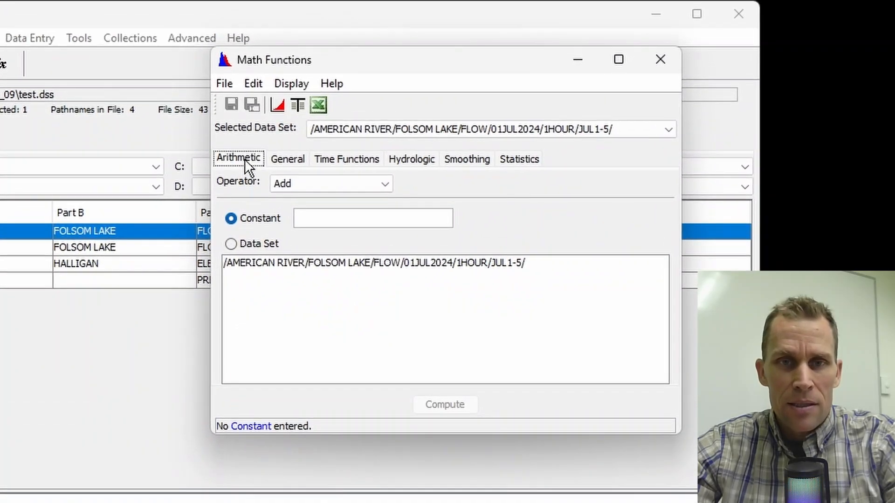
Browse the Arithmetic and General operators and pick Units Conversion on the General functions
click(305, 184)
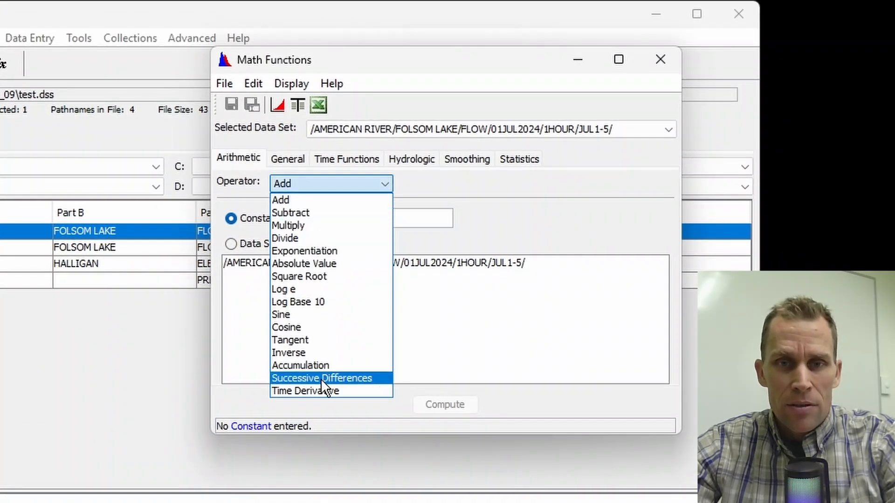
click(286, 160)
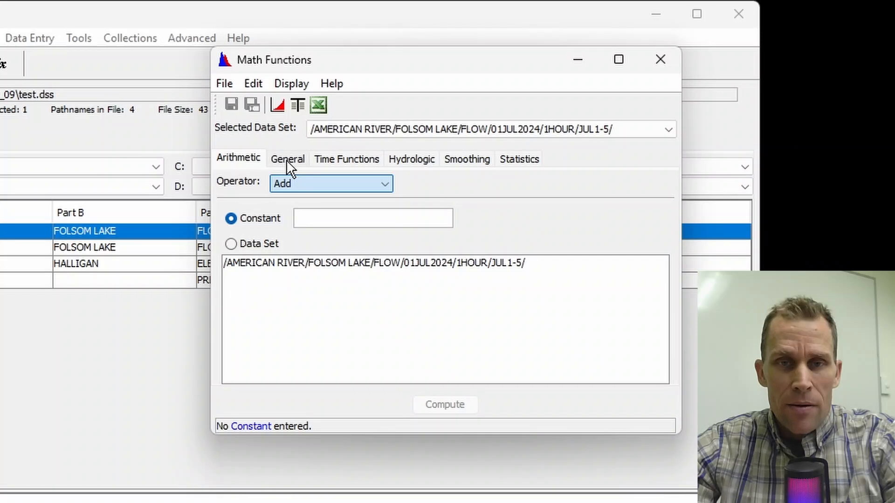
click(287, 161)
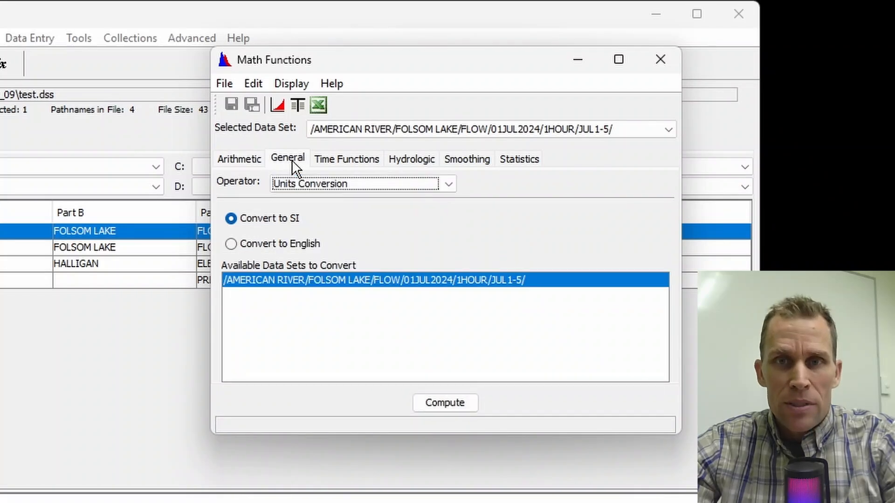
click(358, 188)
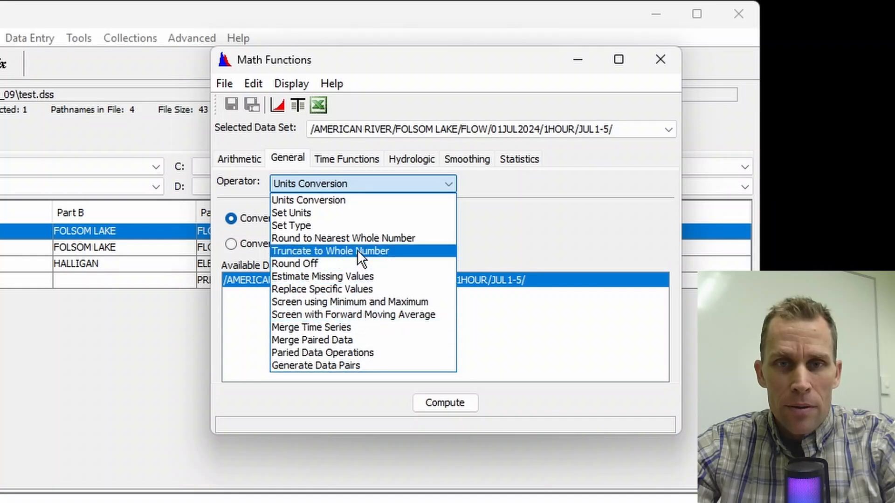
click(363, 203)
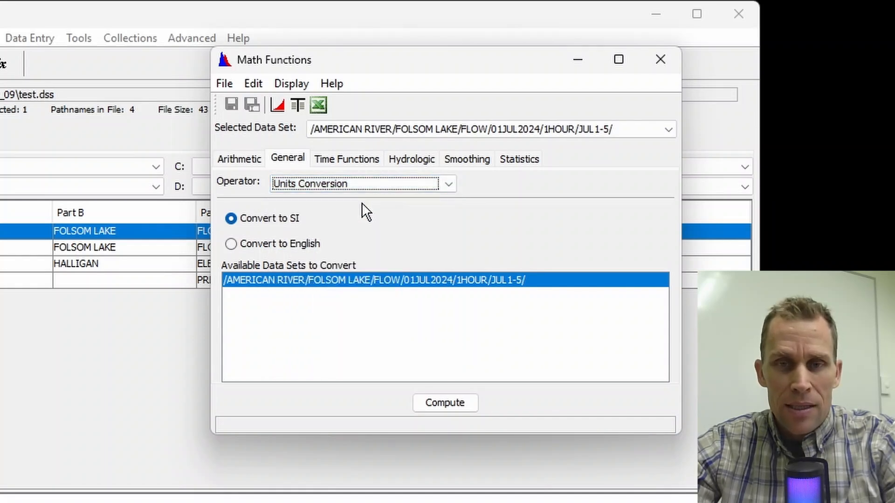
Convert the FOLSOM LAKE JUL1-5 flow data set to SI units
click(230, 218)
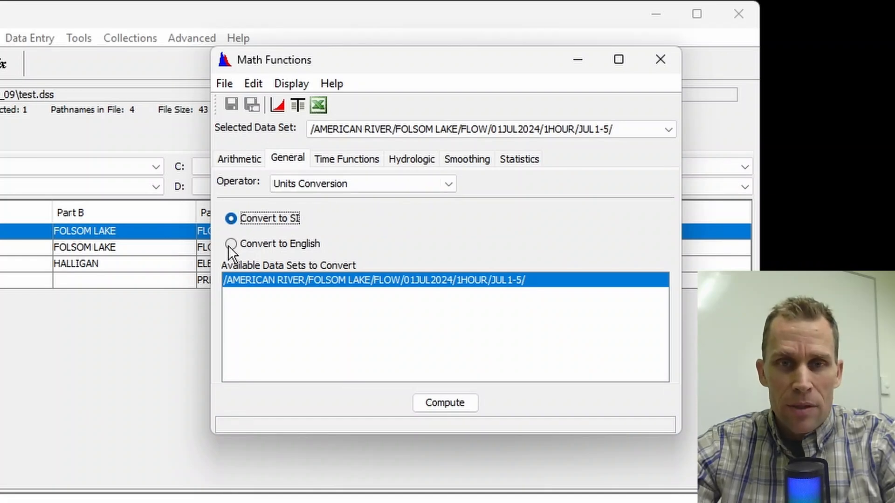
click(229, 245)
click(233, 222)
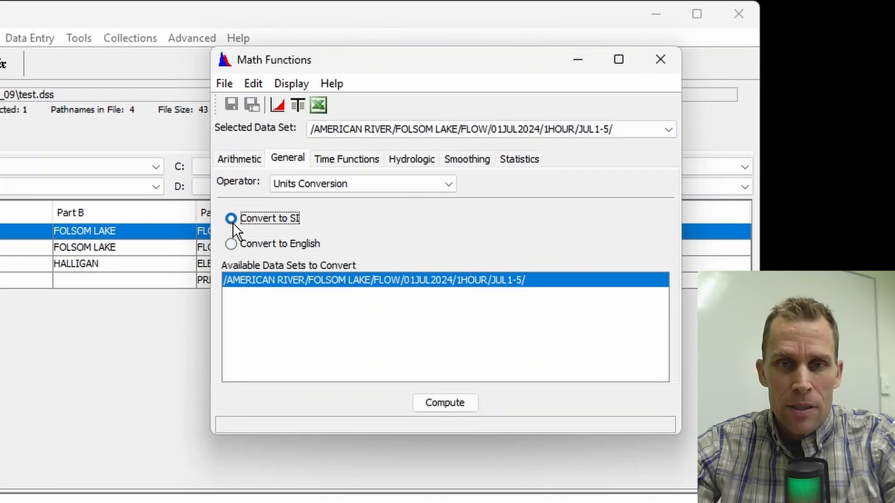
click(273, 277)
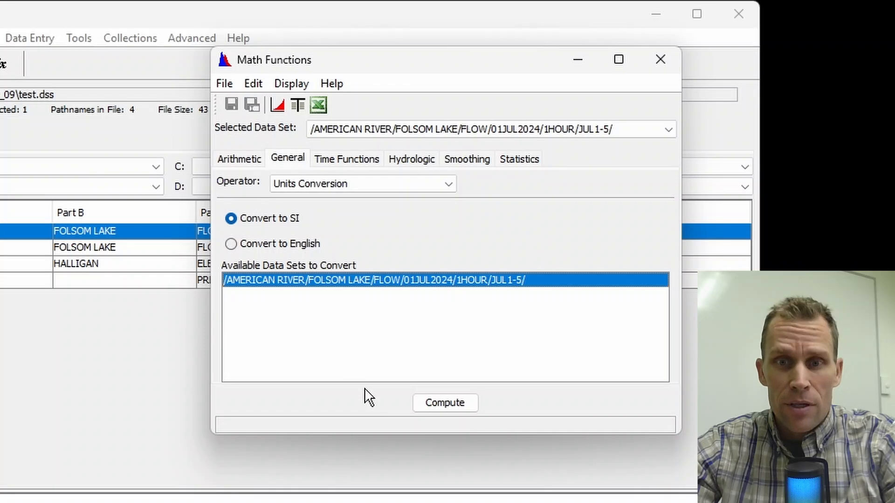
click(444, 402)
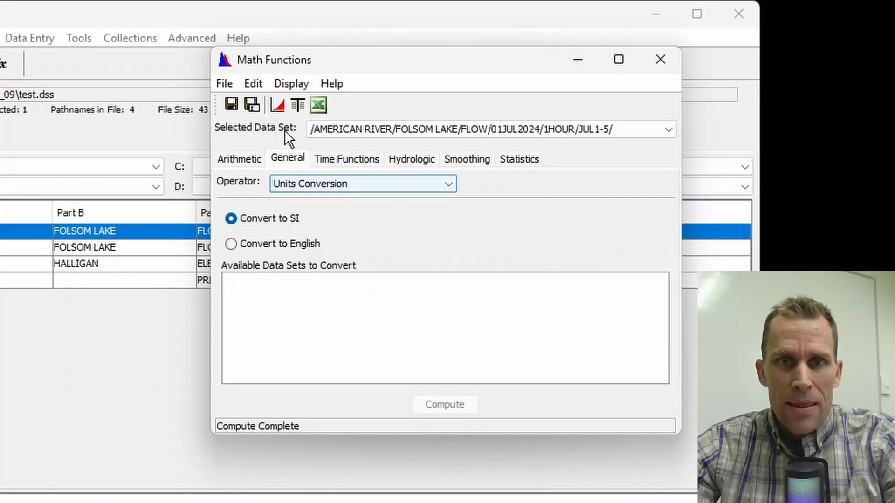
Plot the computed SI flow together with the original data, then close the plot
click(286, 83)
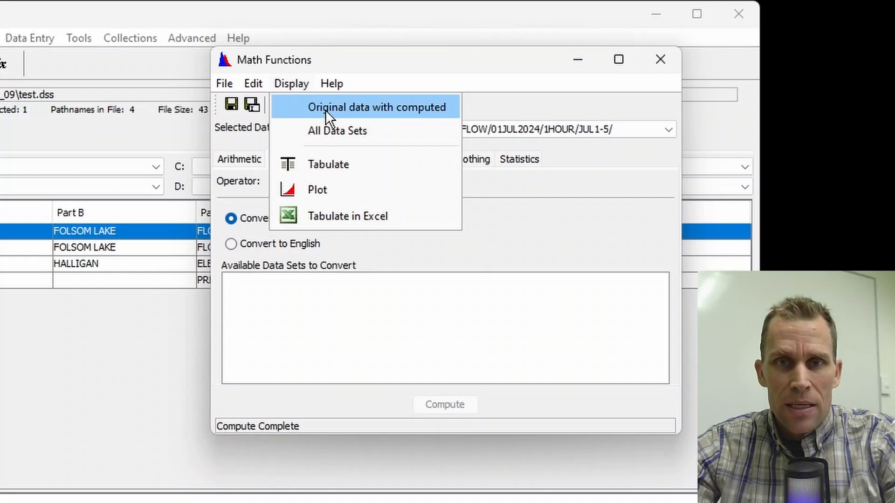
click(381, 108)
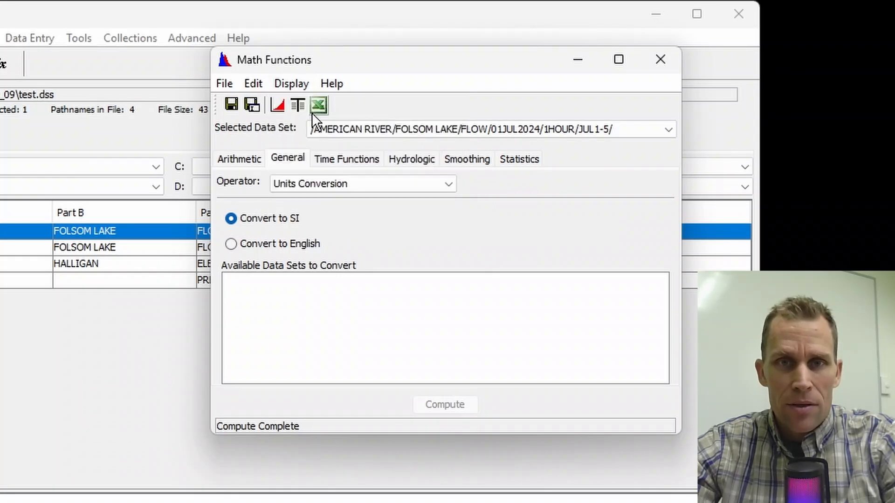
click(277, 106)
drag(172, 40, 282, 97)
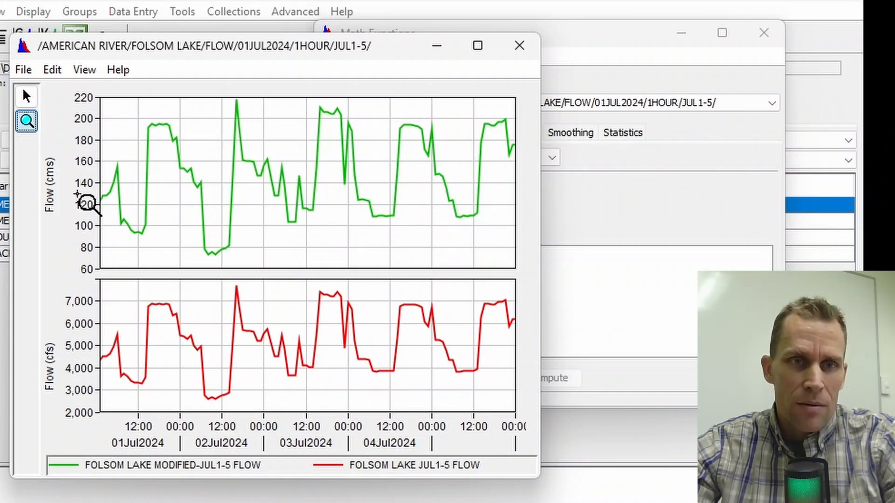
click(520, 46)
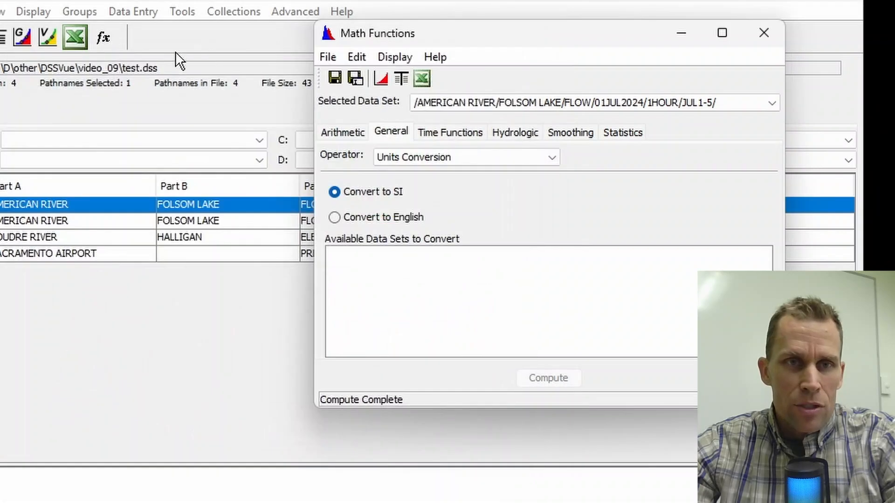
Tabulate the computed and original flows to compare their values
click(401, 80)
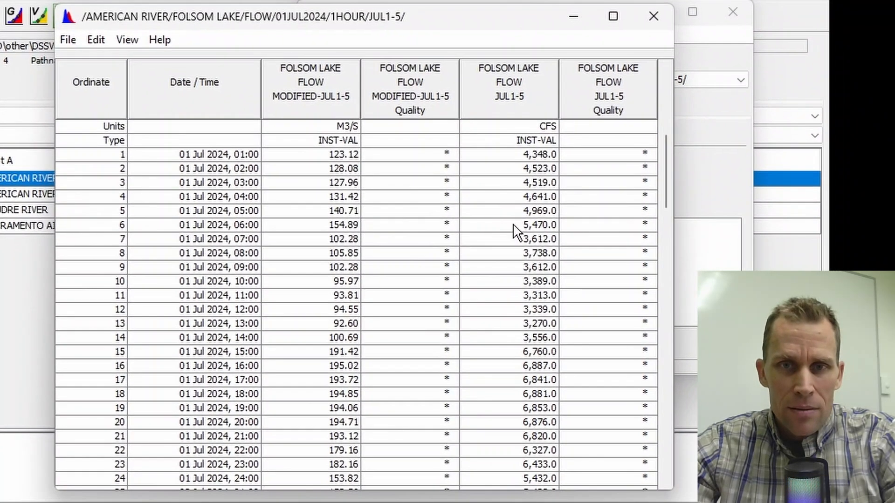
scroll(335, 177, down, 1)
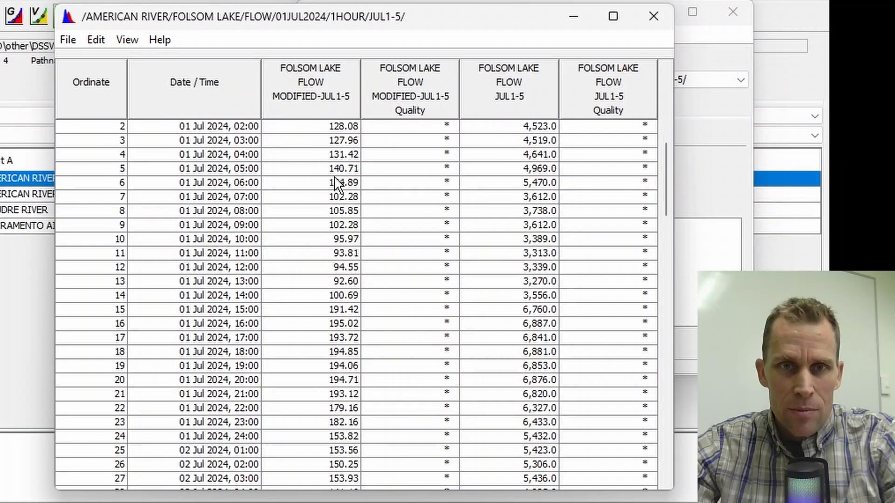
scroll(335, 309, up, 1)
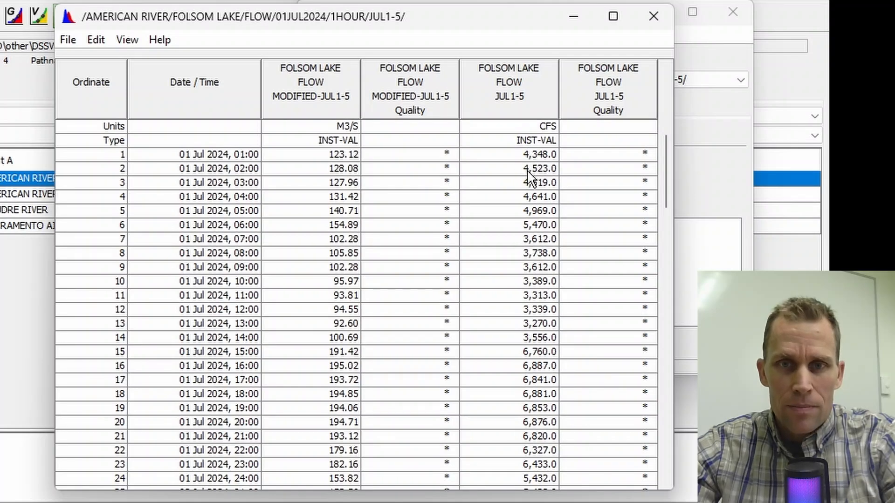
click(654, 19)
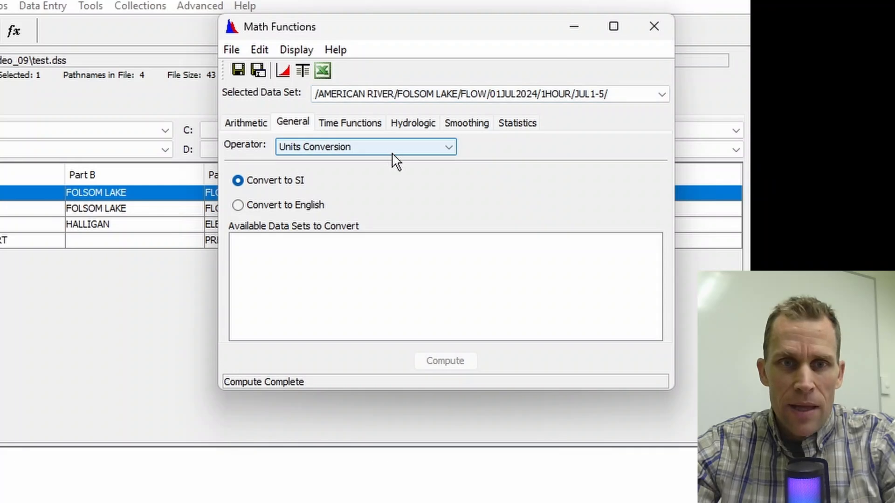
Save the computed series to test.dss with part F "JUL1-5 (CMS)" and close Math Functions
click(257, 70)
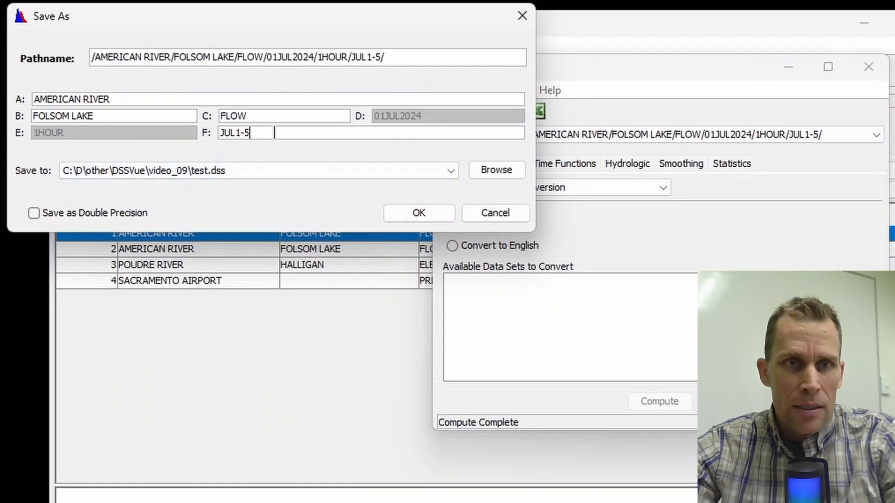
text(()
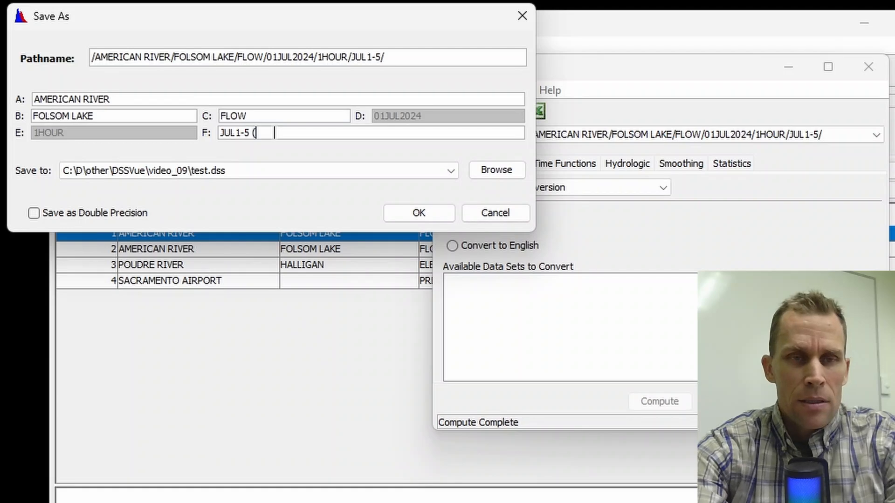
text(CMS))
click(409, 216)
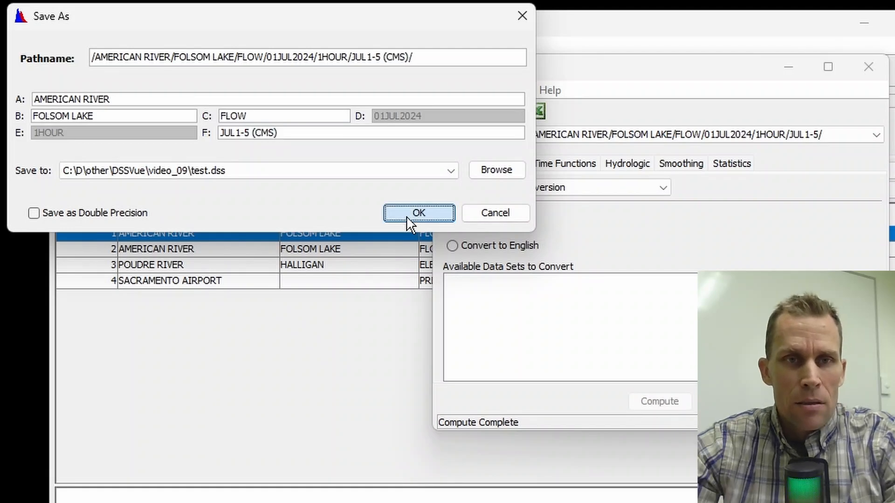
click(506, 351)
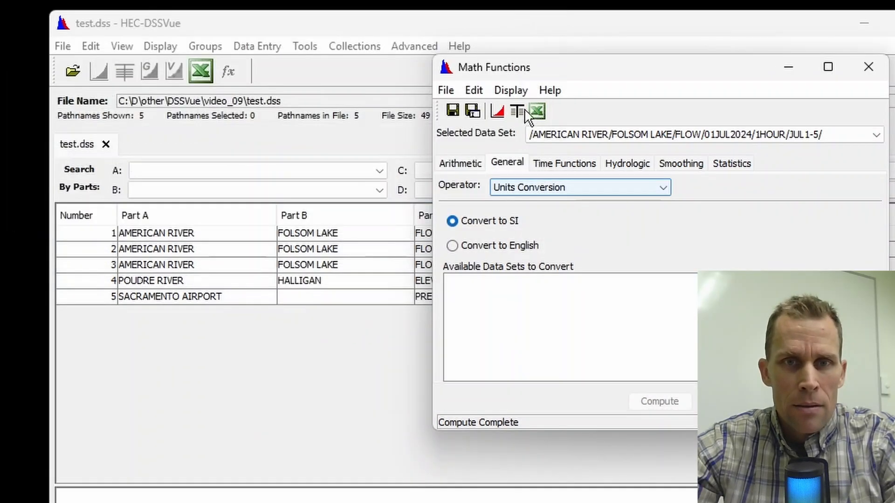
click(867, 67)
Rename the original JUL1-5 record's part F to "JUL1-5 (CFS)"
click(852, 251)
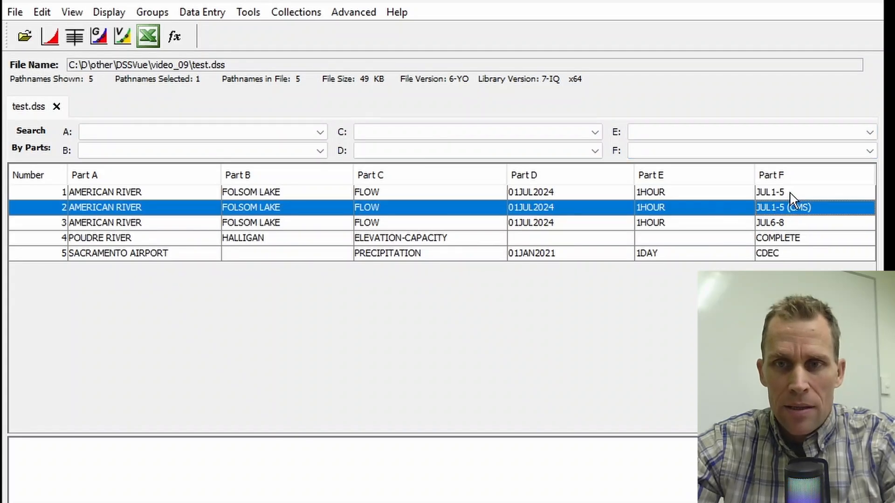
click(787, 192)
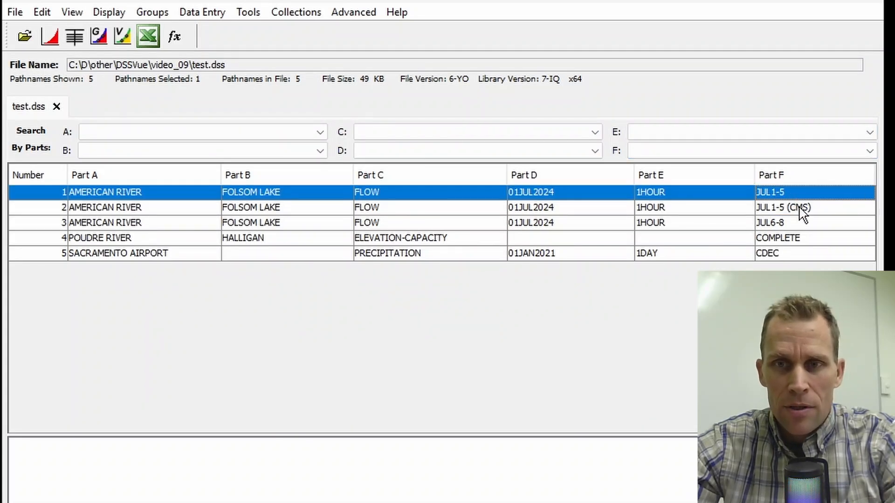
right_click(797, 190)
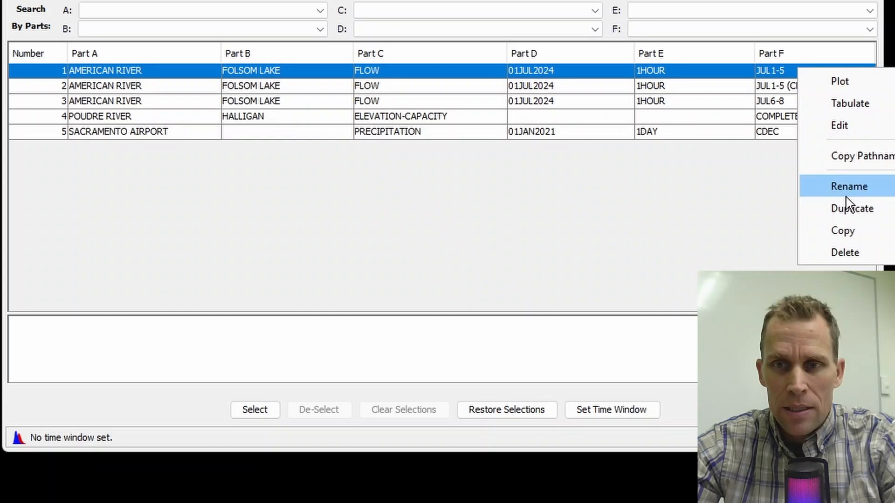
click(847, 191)
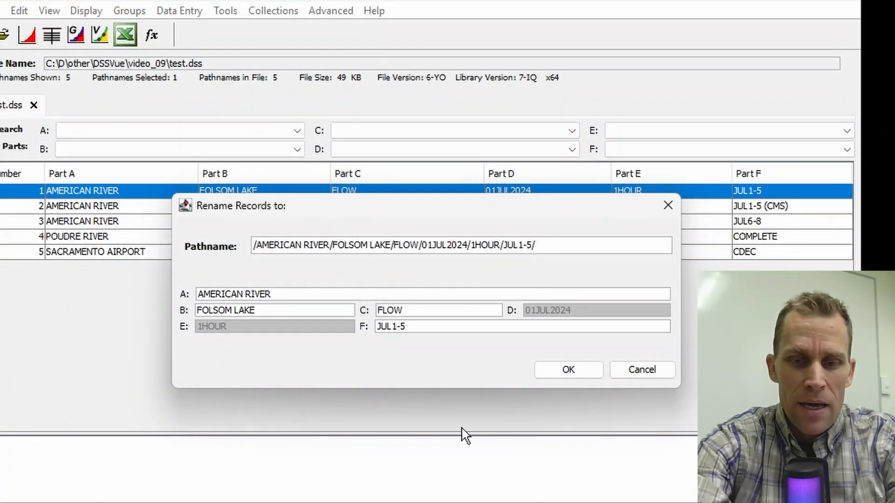
text((CFS))
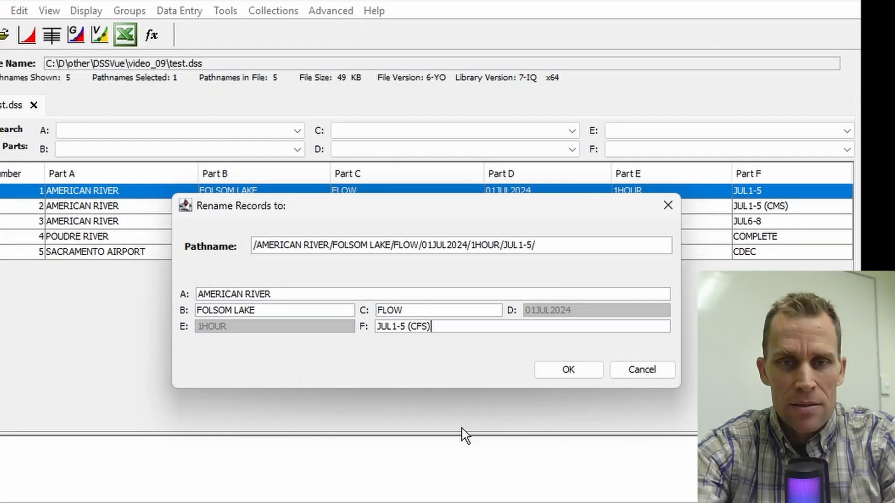
click(549, 375)
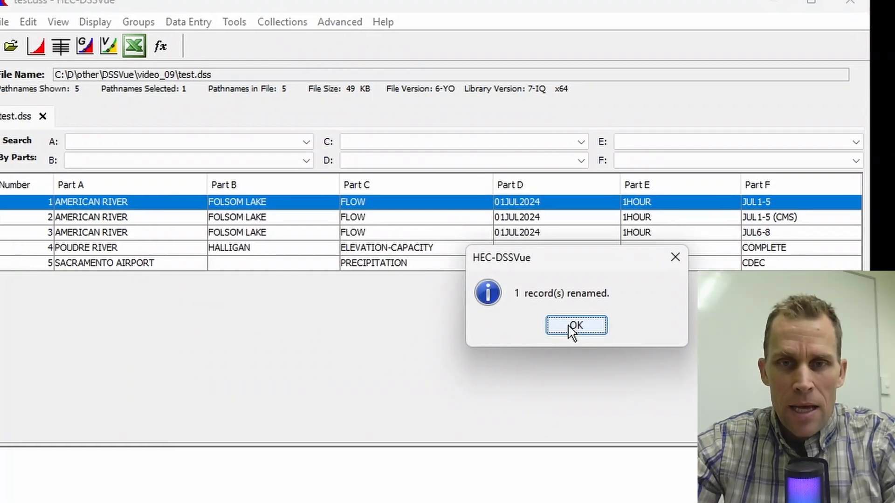
click(566, 314)
Plot the CFS and CMS flow records together to compare them
click(439, 227)
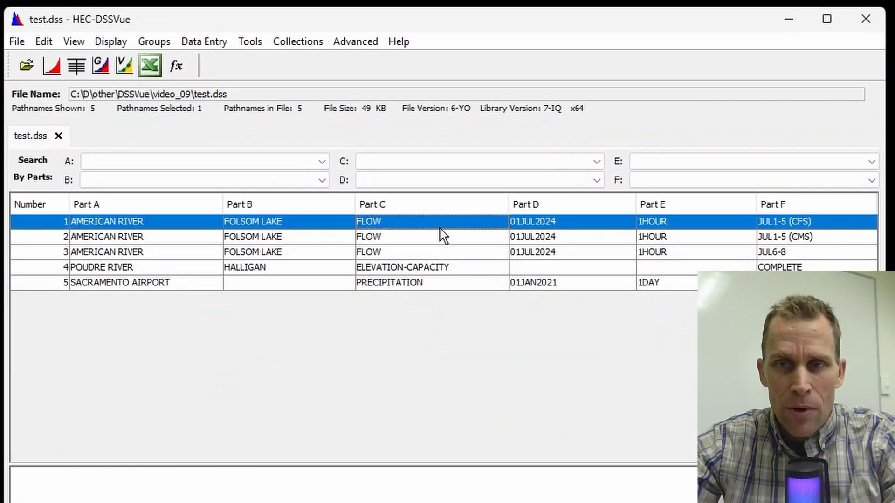
shift+click(440, 238)
click(49, 64)
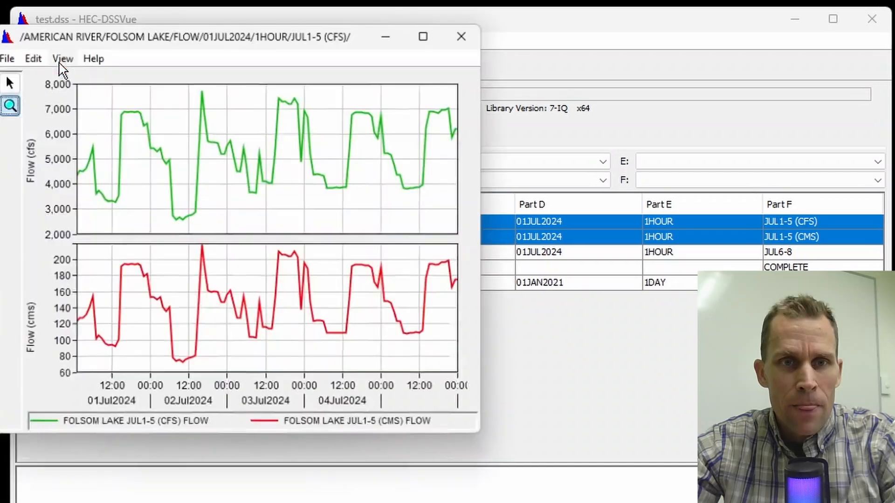
drag(241, 40, 384, 82)
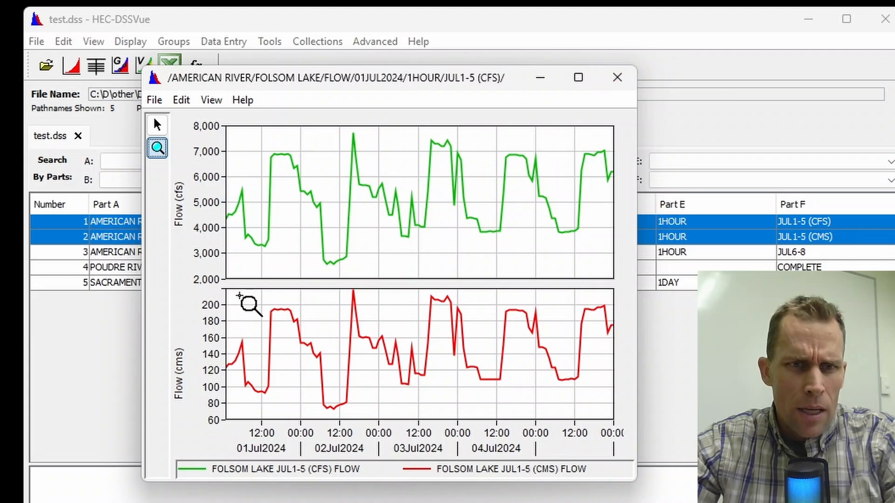
click(617, 77)
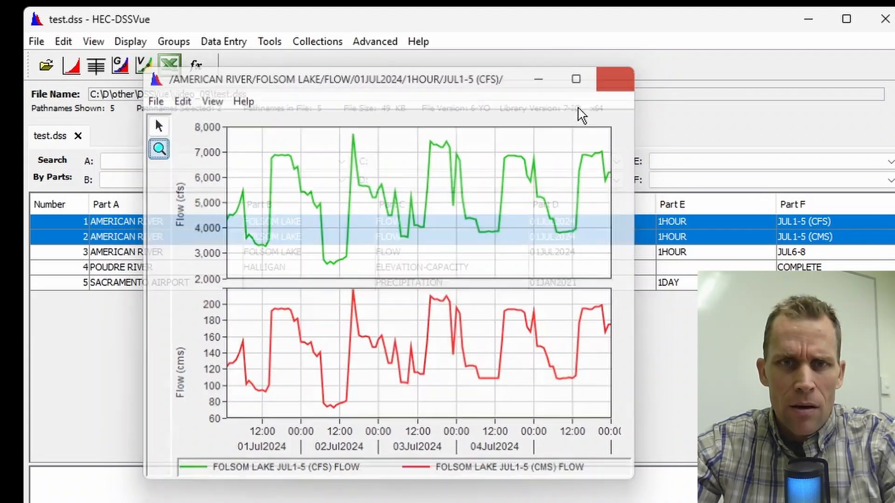
click(588, 238)
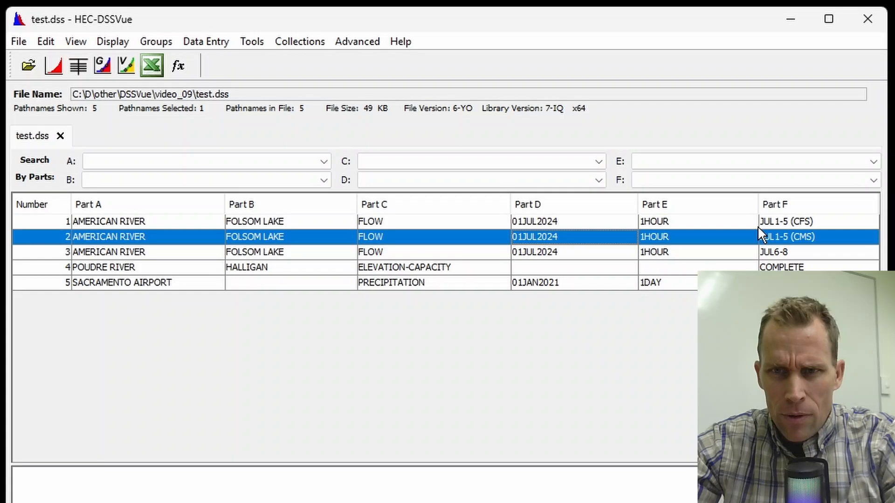
Tabulate the JUL1-5 (CMS) flow record and inspect its units
click(79, 70)
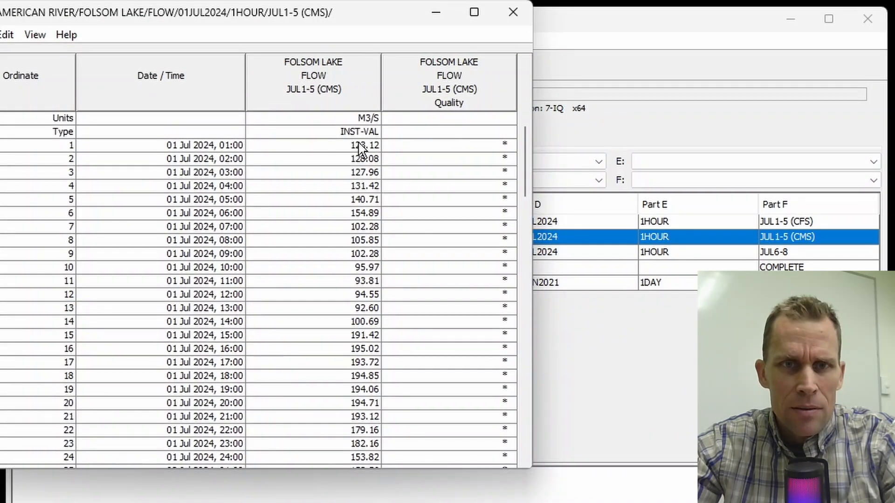
click(358, 119)
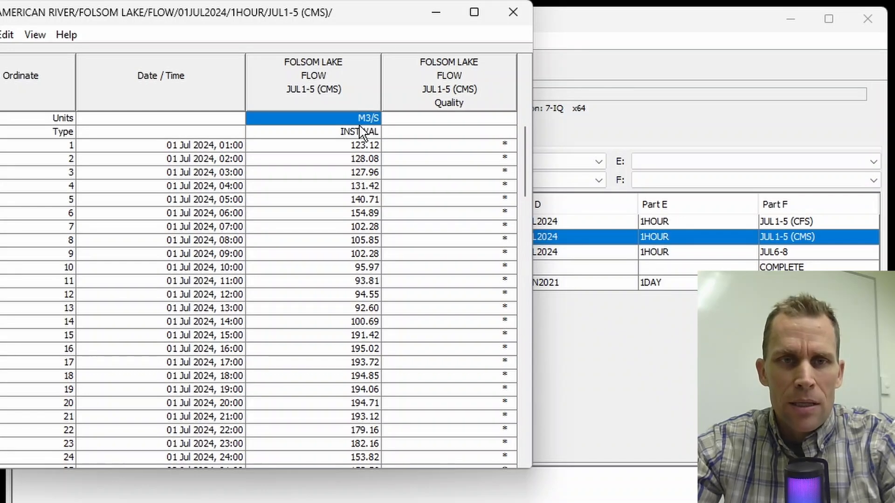
click(513, 12)
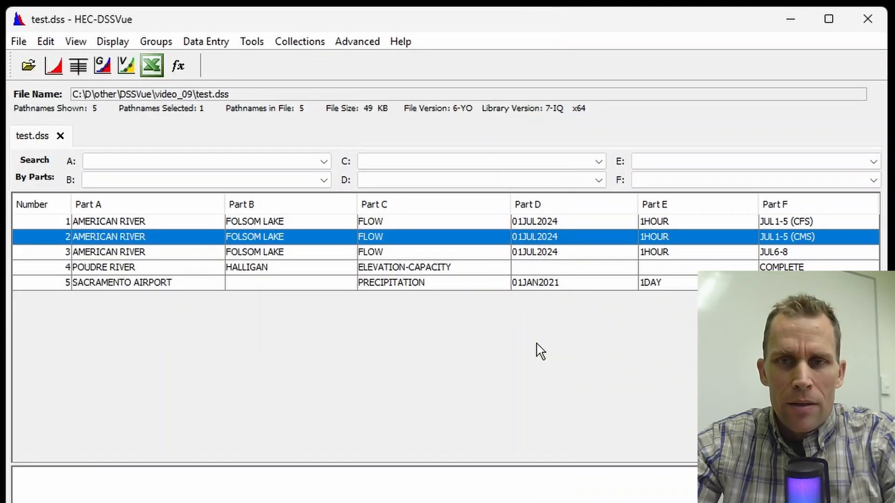
Delete the JUL1-5 (CMS) flow record from test.dss
right_click(567, 234)
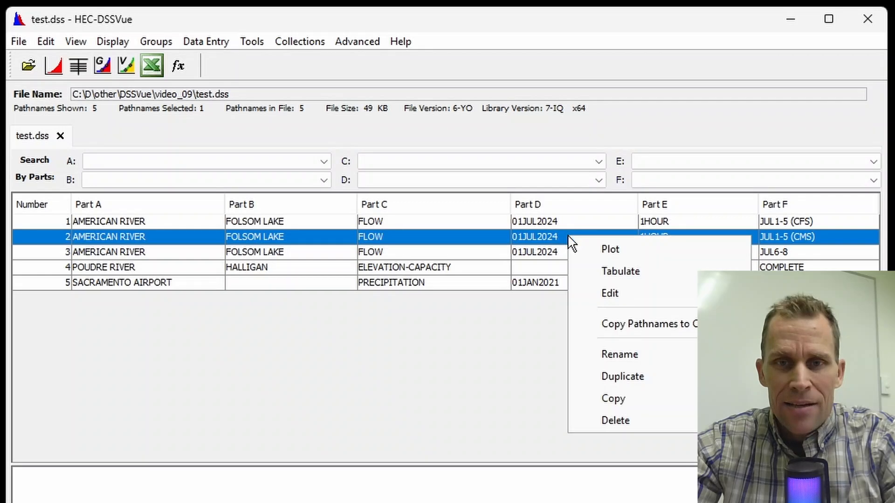
click(613, 419)
Open Math Functions on the CFS flow record and review the Units Conversion options for SI and English
click(252, 42)
click(279, 62)
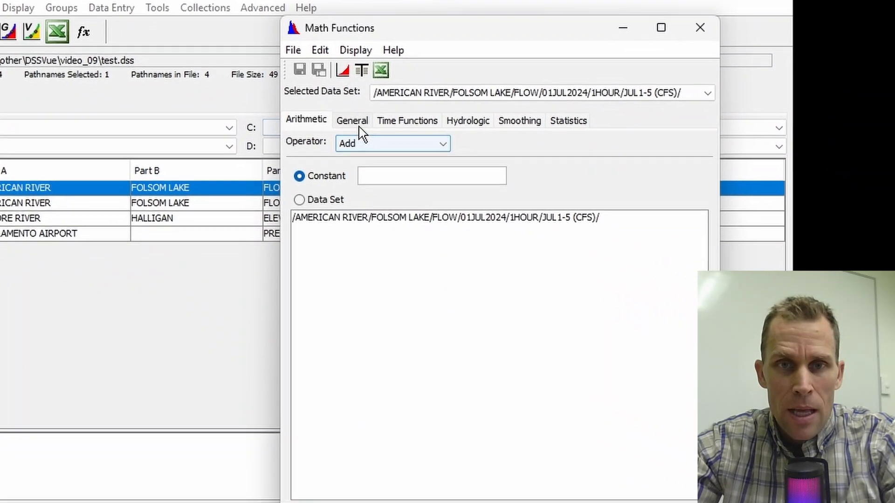
click(449, 153)
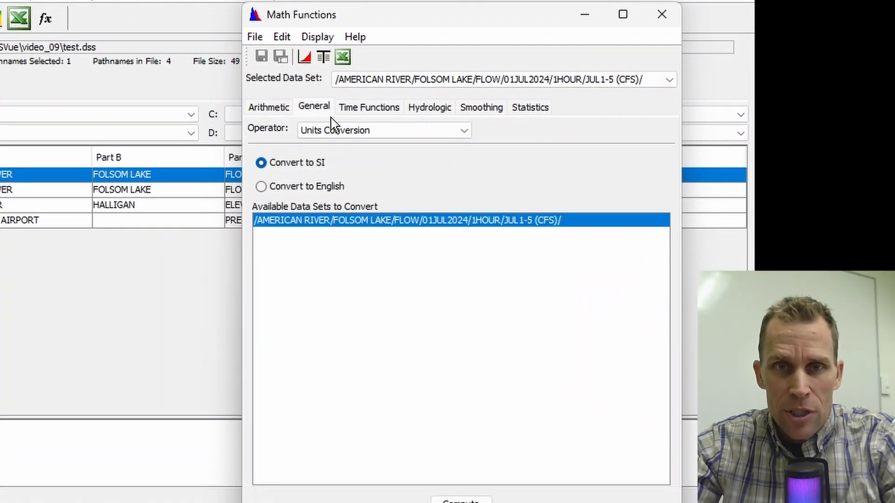
click(361, 133)
click(366, 138)
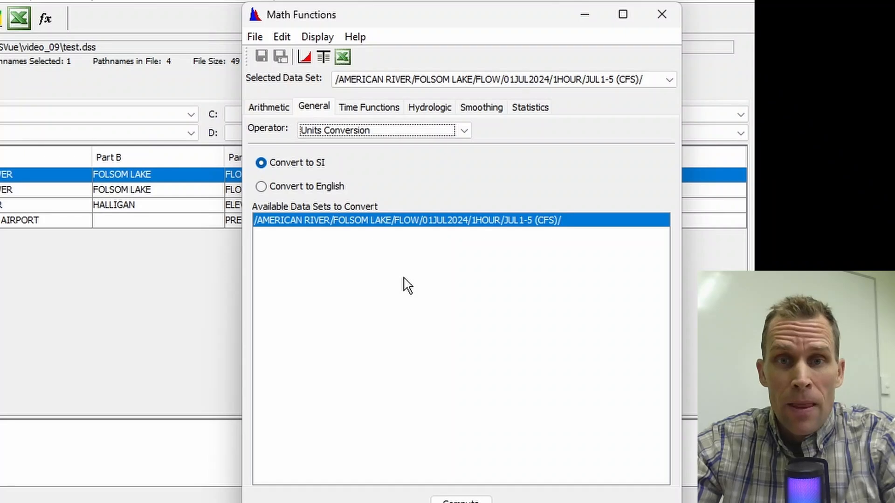
click(261, 186)
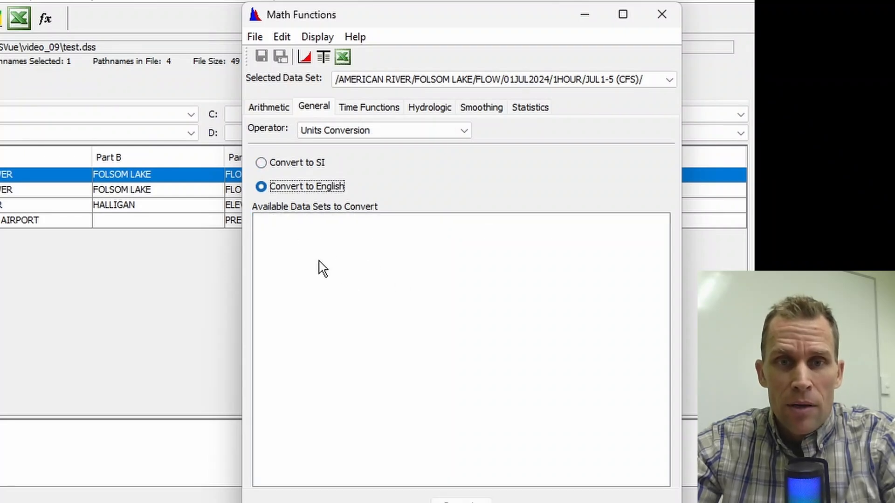
click(262, 162)
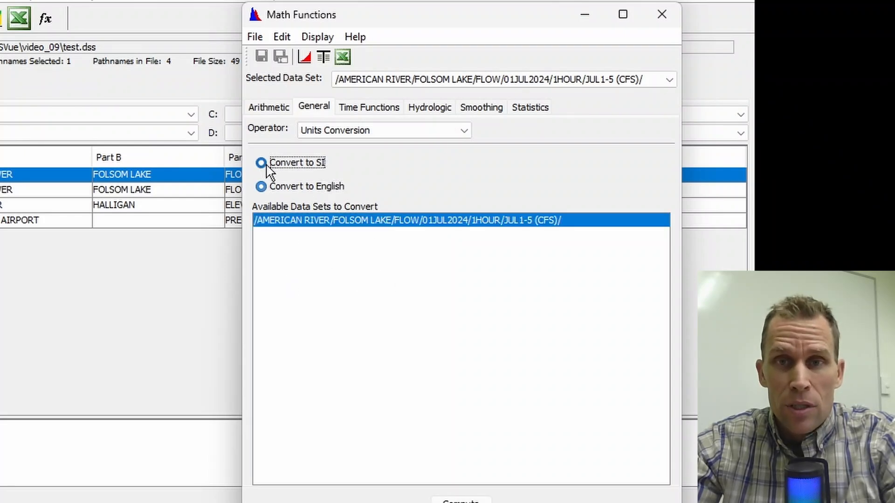
Divide the CFS flow series by the constant 35.3147 with the Arithmetic Divide operator and compute
click(270, 108)
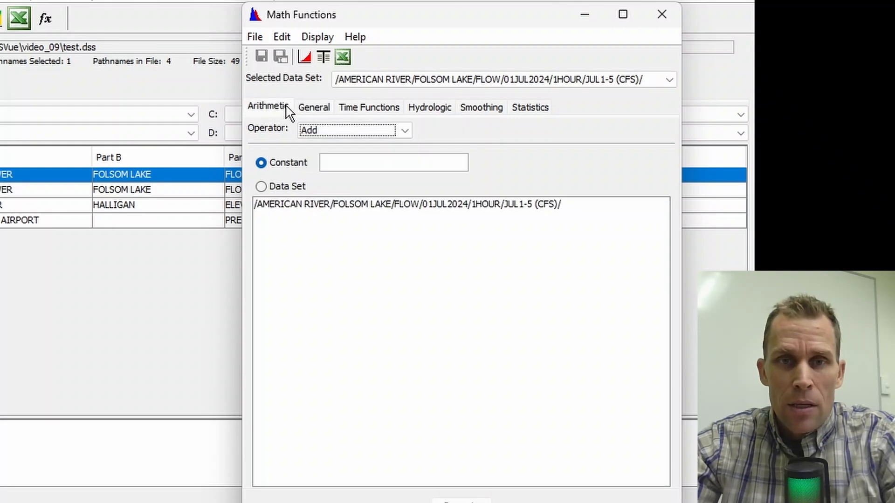
click(319, 130)
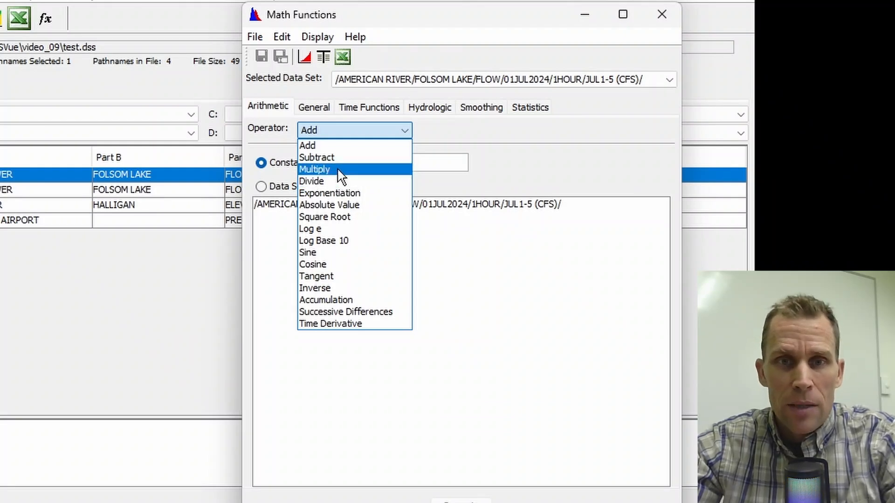
click(336, 182)
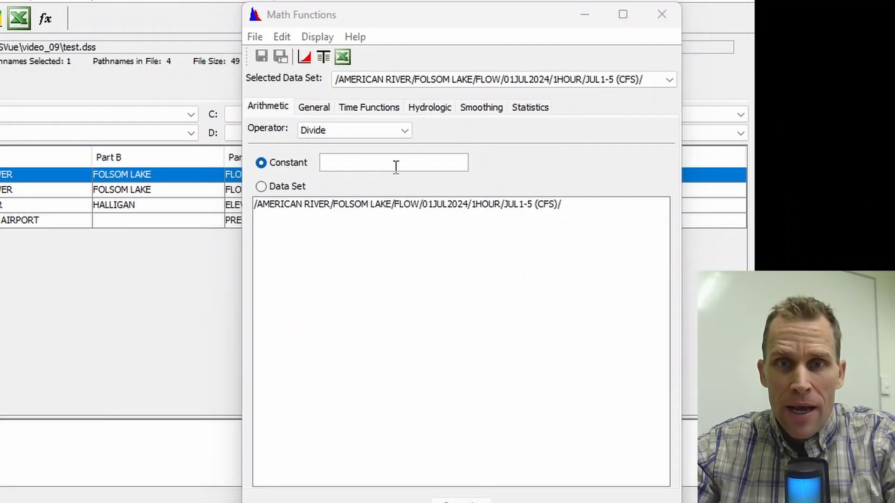
click(395, 166)
text(35.3147)
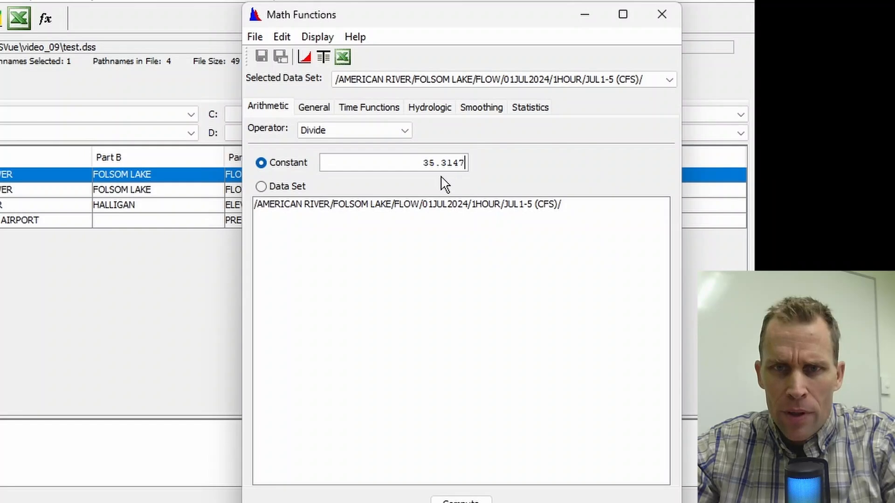
click(355, 207)
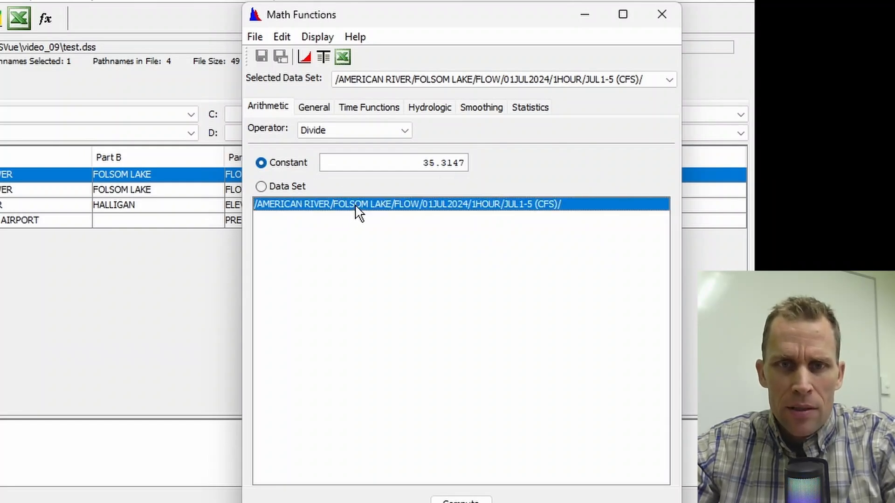
click(265, 164)
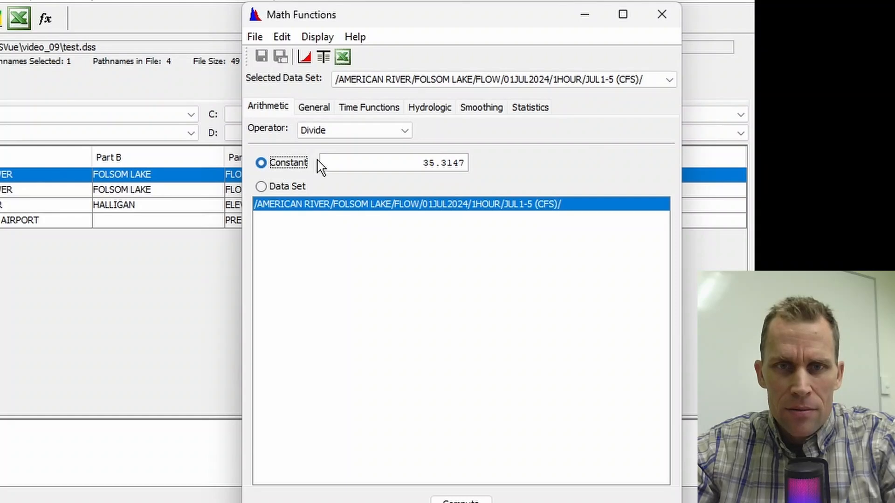
double_click(423, 162)
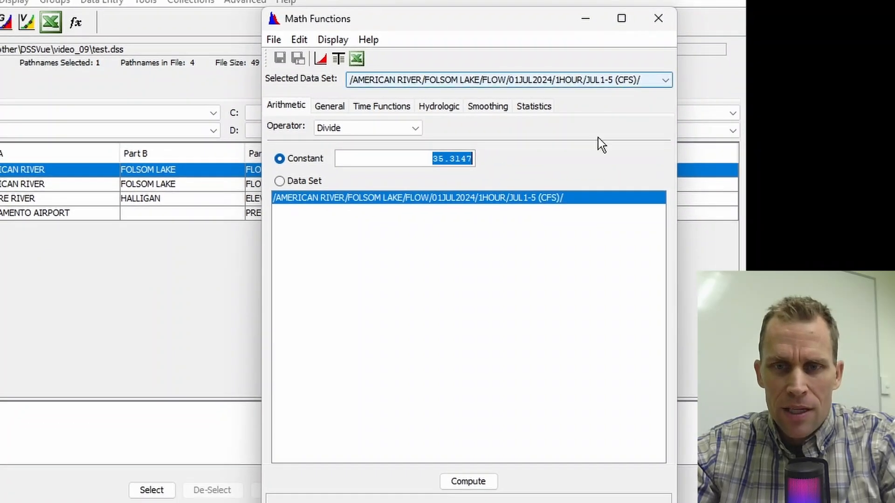
click(483, 485)
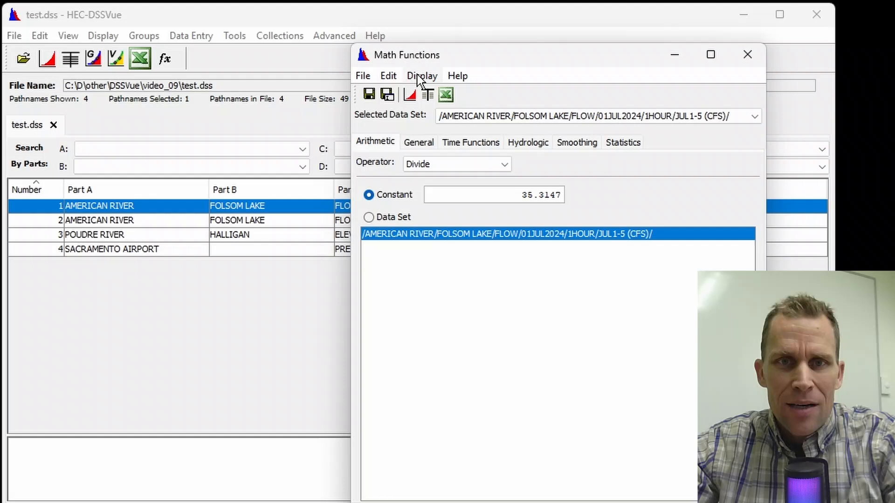
Plot the original data together with the computed series to compare them
click(333, 40)
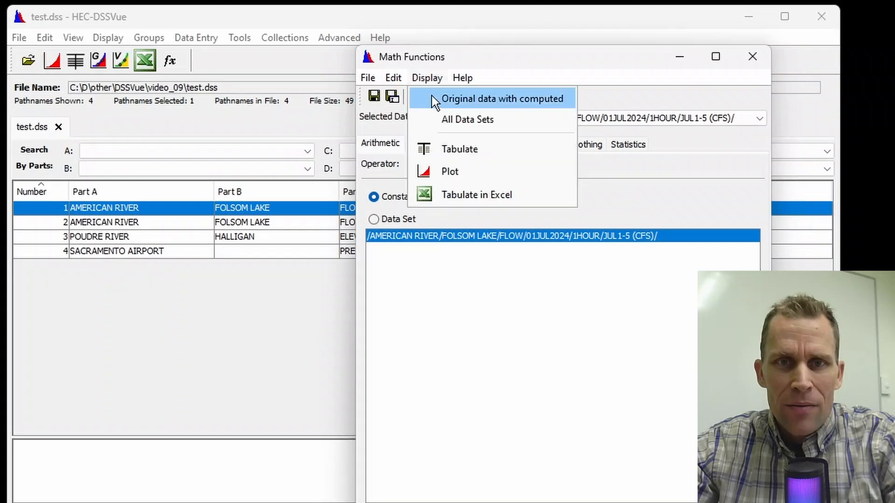
click(431, 98)
click(419, 98)
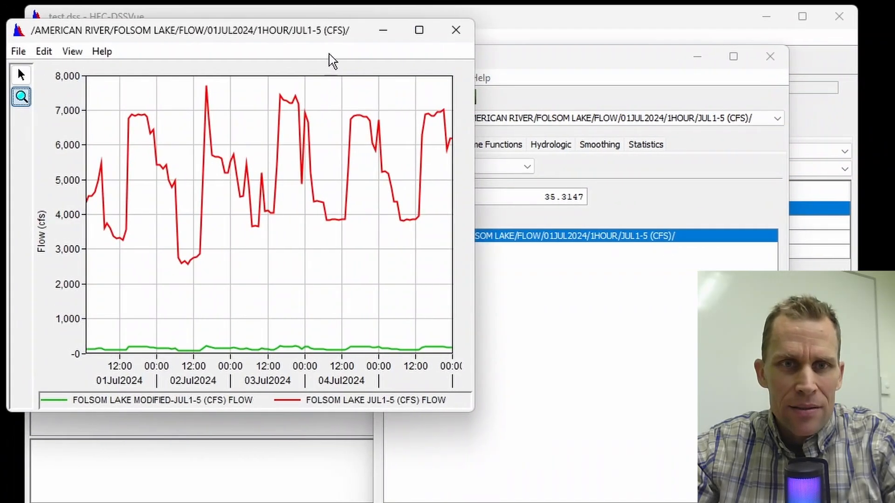
drag(314, 37, 392, 52)
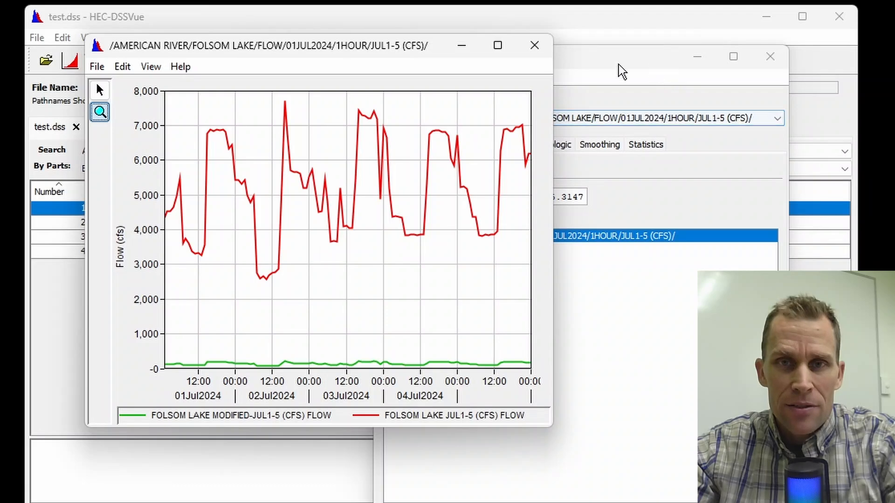
click(595, 75)
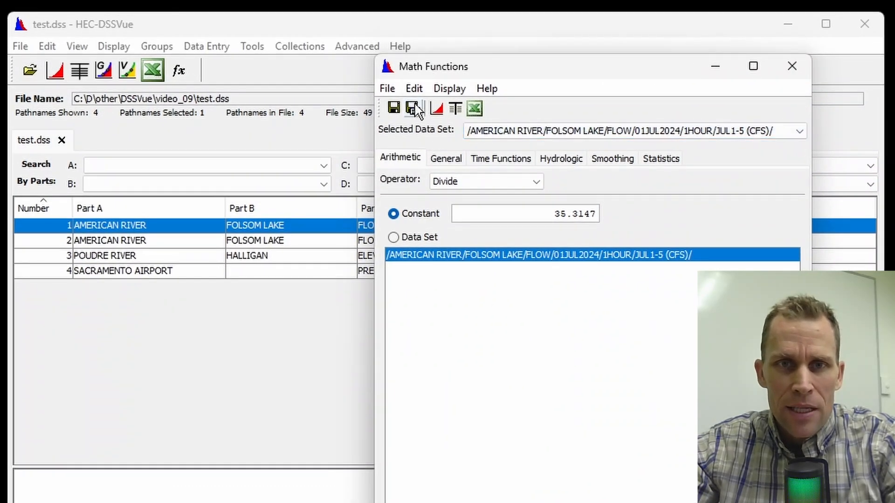
Save the computed series to test.dss with part F "JUL1-5 (CMS)" and close Math Functions
click(413, 109)
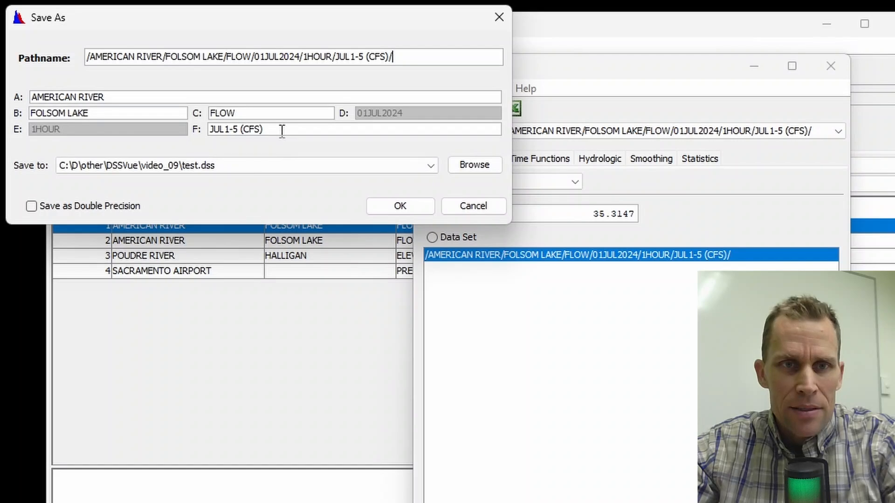
click(282, 131)
key(Left)
key(BackSpace)
key(BackSpace)
text(MS)
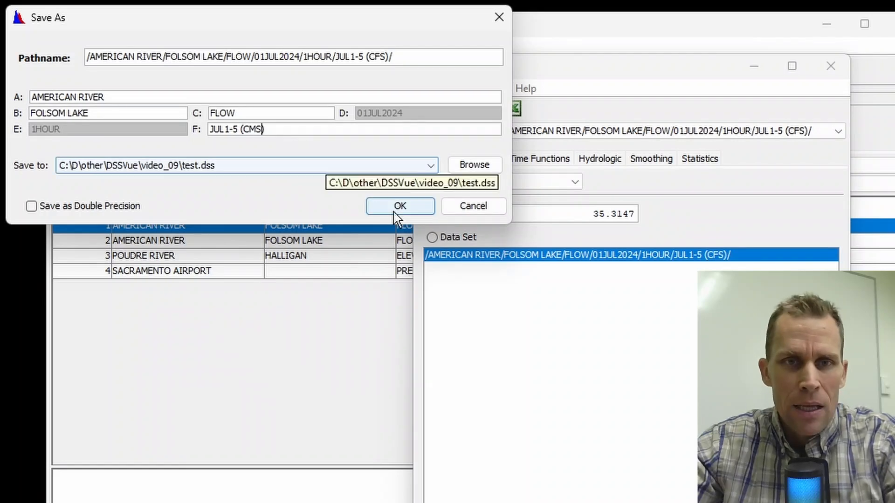
click(402, 208)
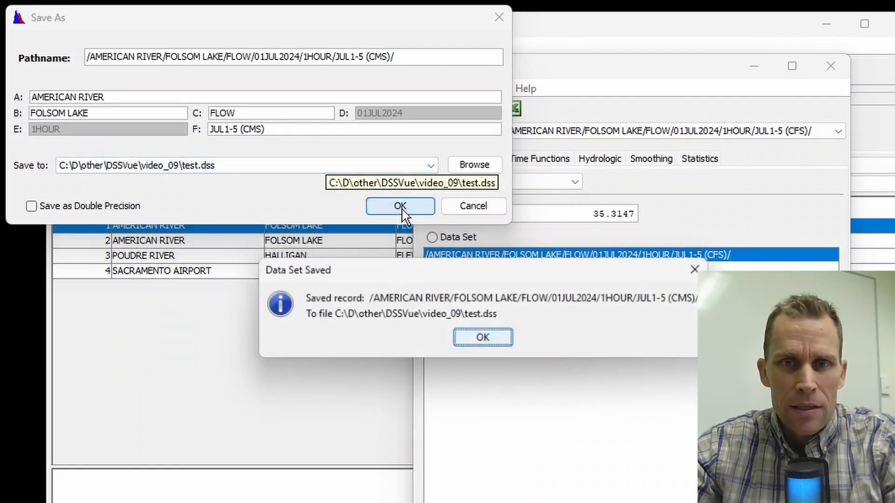
click(483, 339)
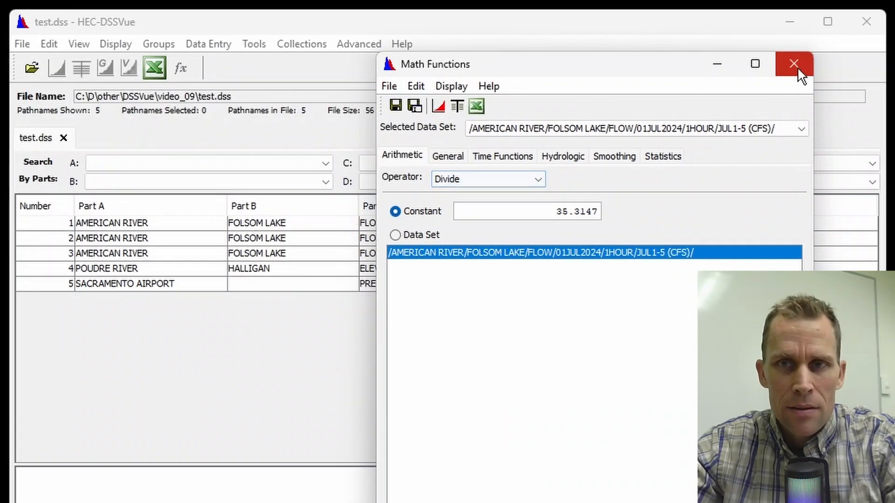
click(831, 65)
Plot the JUL1-5 (CMS) flow record to check it
click(734, 238)
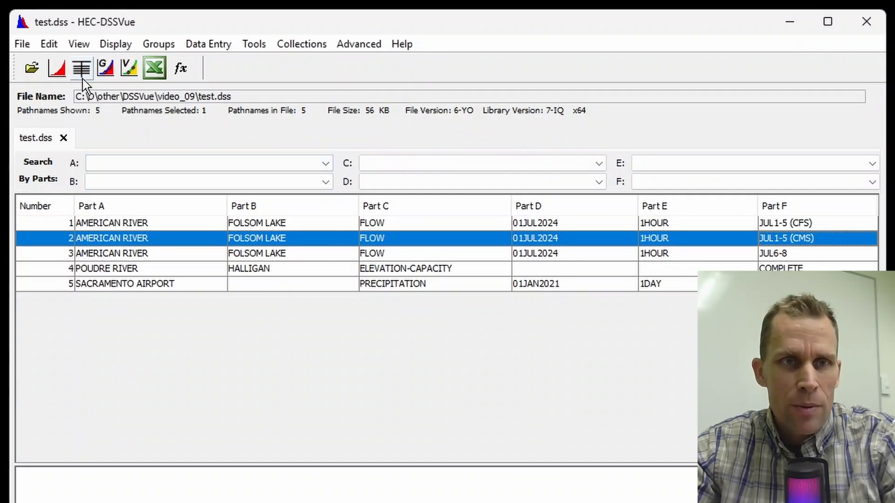
click(64, 70)
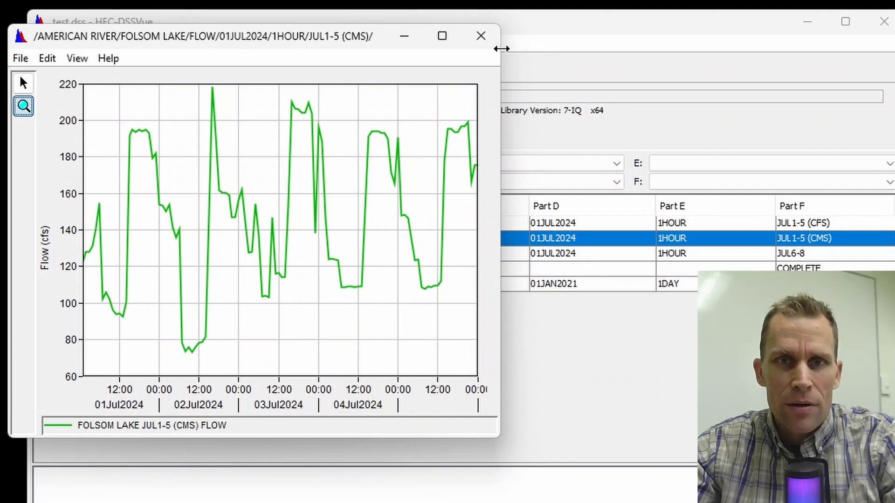
click(480, 36)
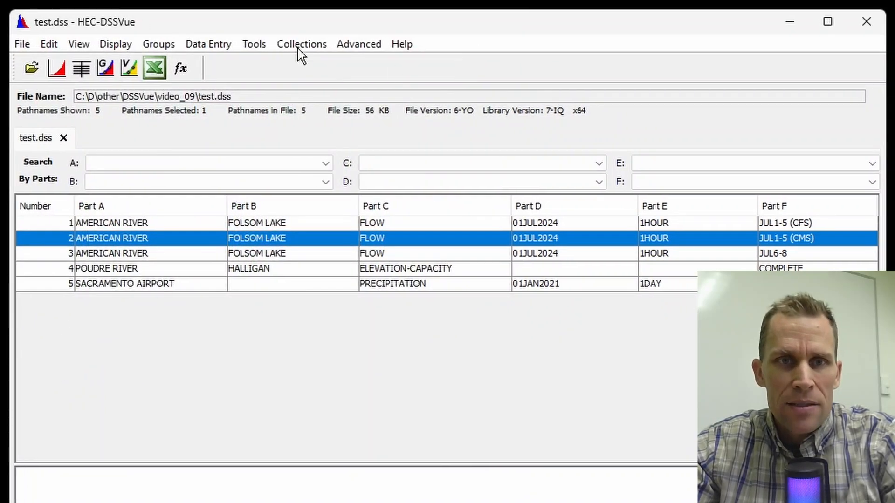
Open Math Functions on the CMS record and compute Set Units with units CMS
click(254, 44)
click(280, 66)
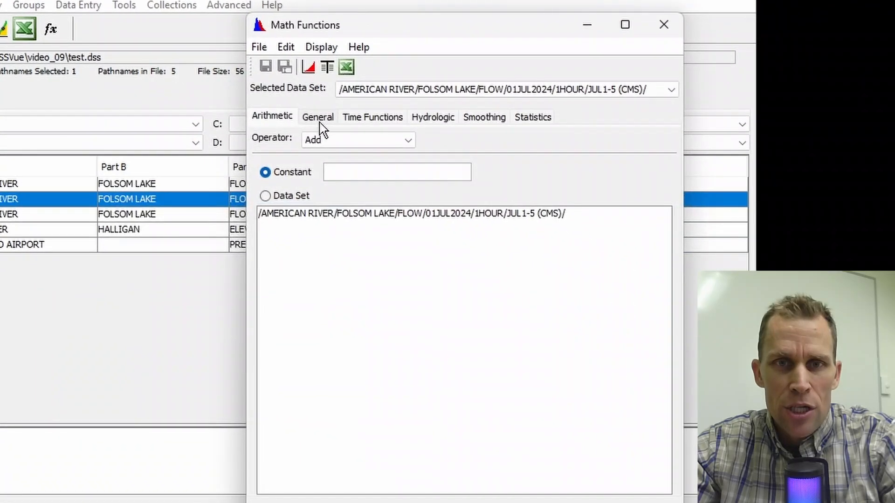
click(365, 131)
click(396, 155)
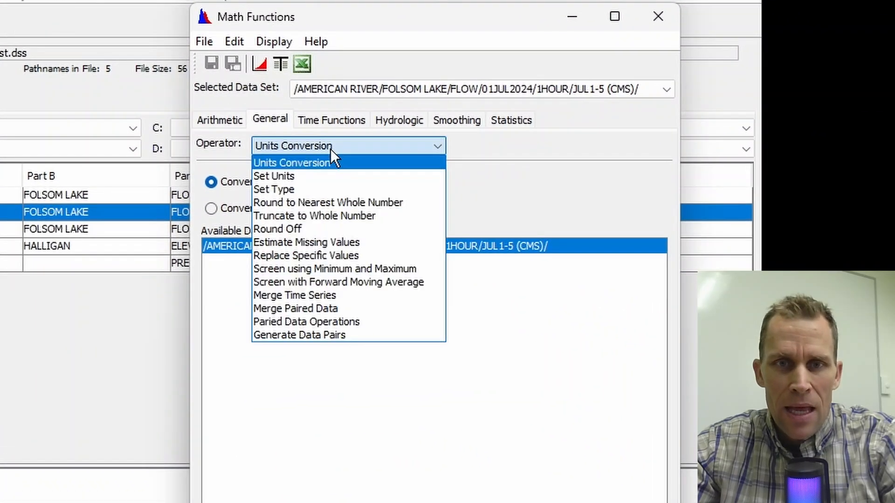
click(322, 176)
click(301, 177)
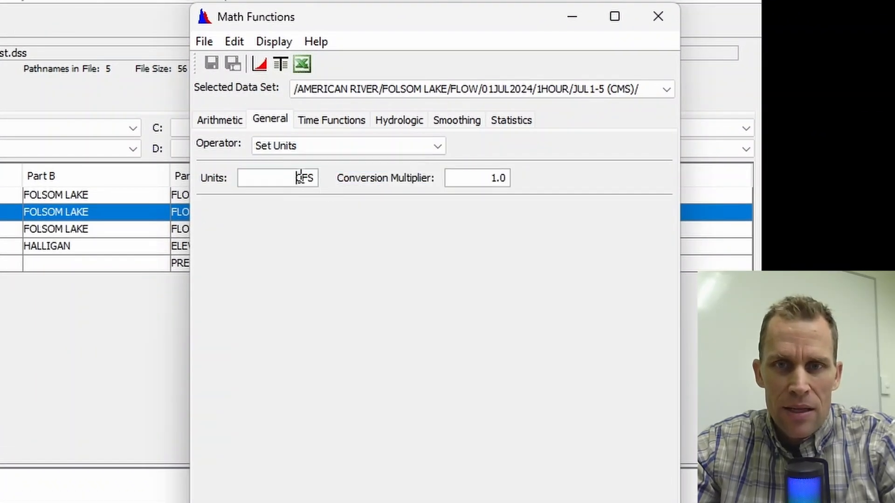
double_click(300, 177)
text(CMS)
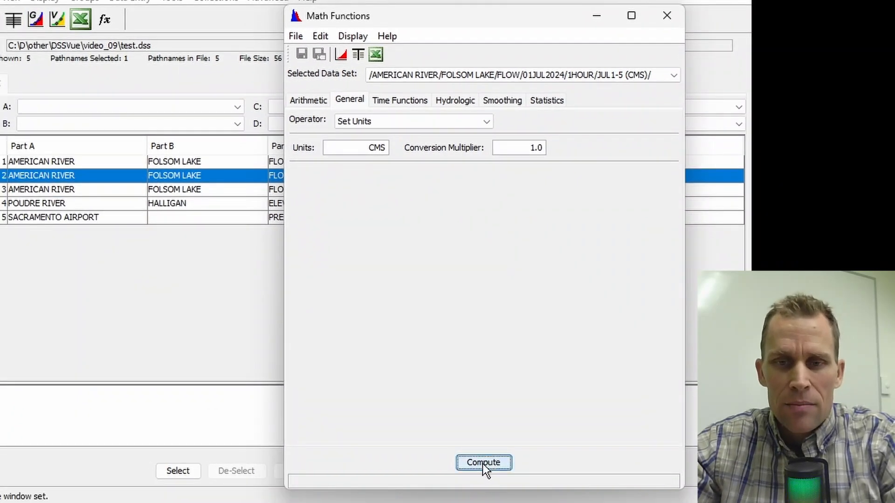
click(482, 463)
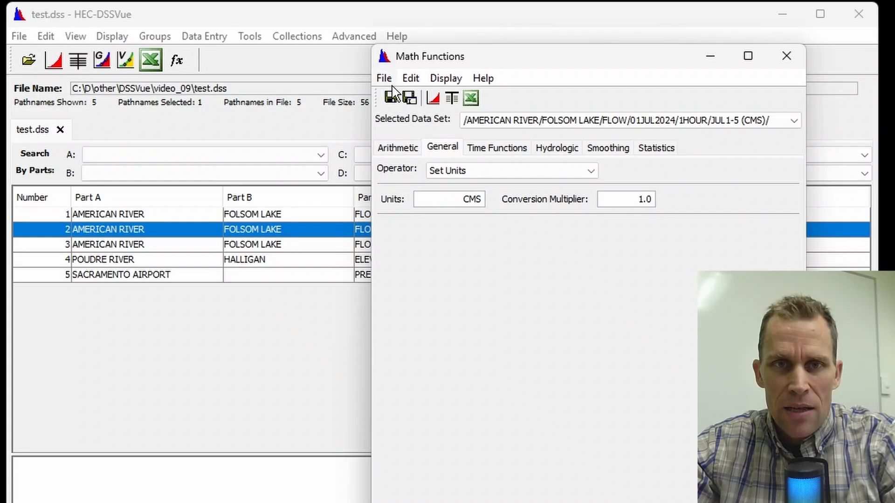
Save the relabelled series back to the JUL1-5 (CMS) record and close Math Functions
click(387, 79)
click(416, 101)
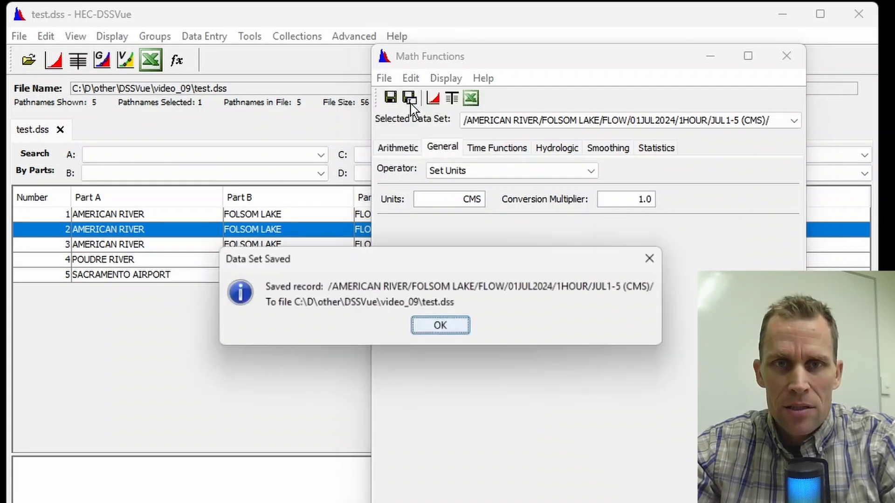
click(456, 327)
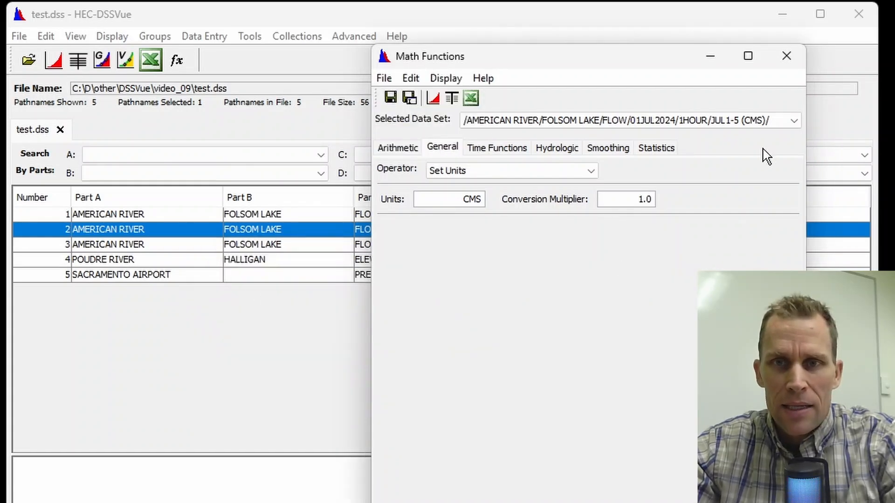
click(786, 56)
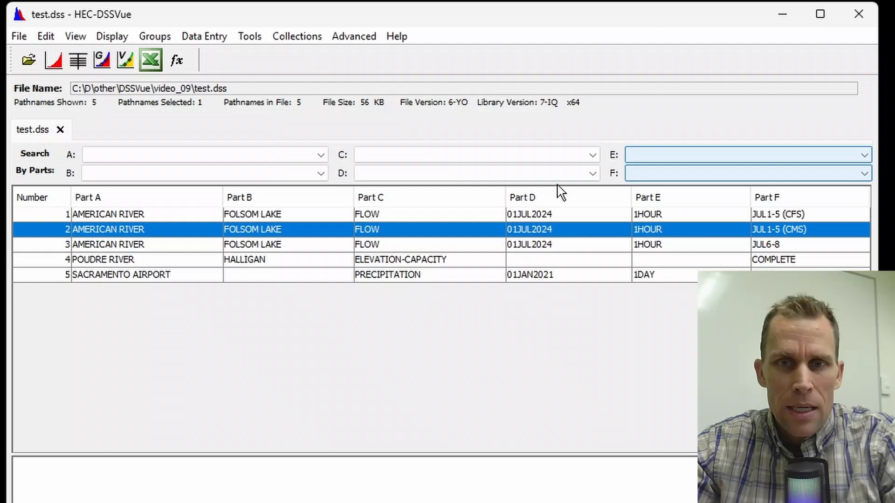
Plot the JUL1-5 (CFS) and JUL1-5 (CMS) flow records together to compare them
ctrl+click(326, 216)
click(54, 60)
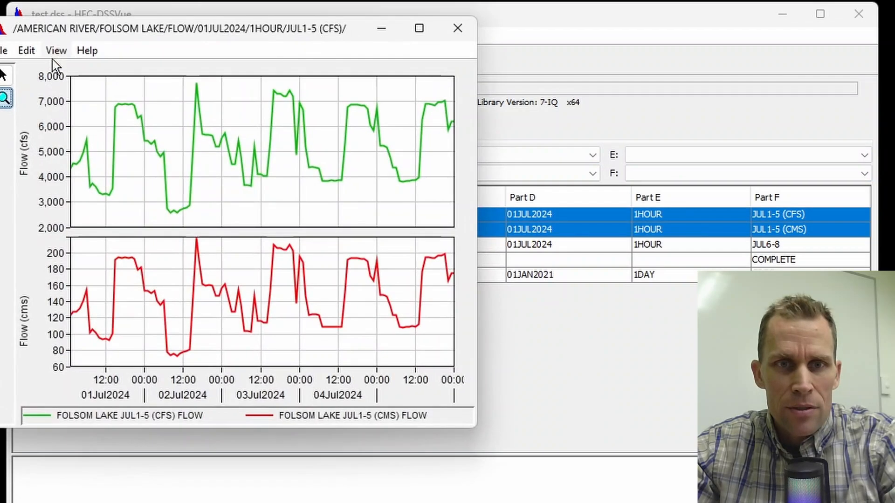
drag(304, 30, 459, 66)
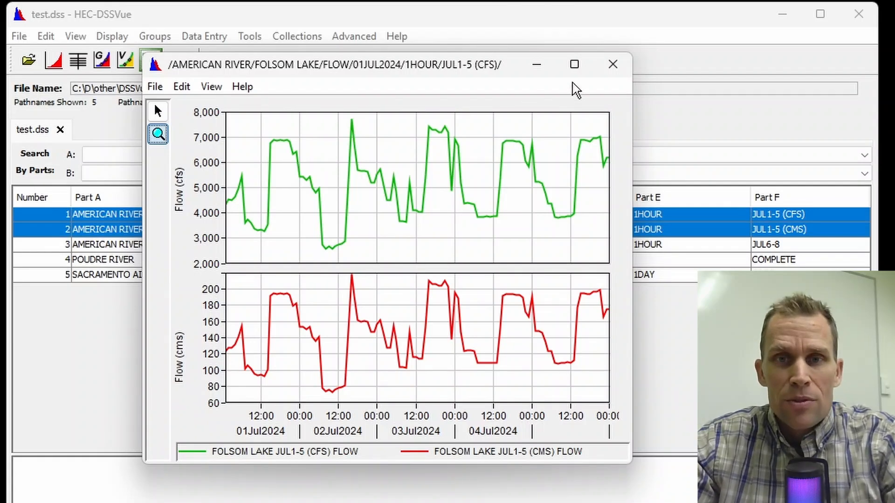
click(613, 64)
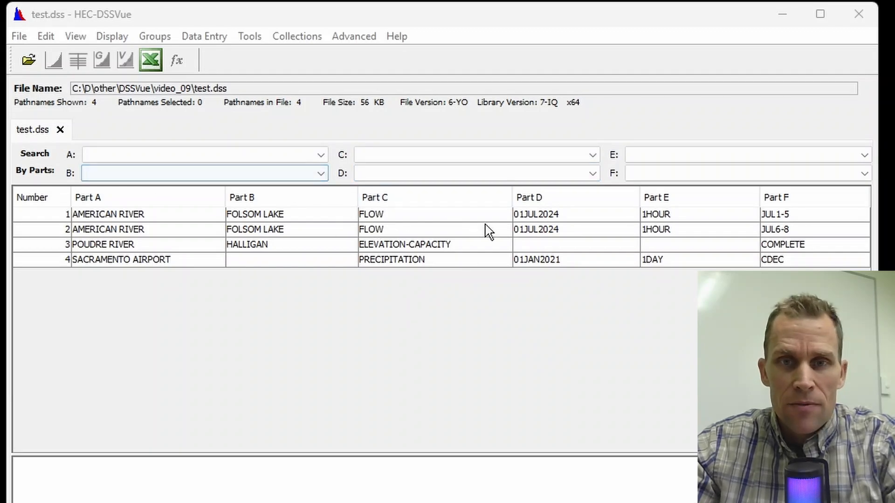
Plot the Folsom Lake JUL1-5 and JUL6-8 flow records together
click(533, 215)
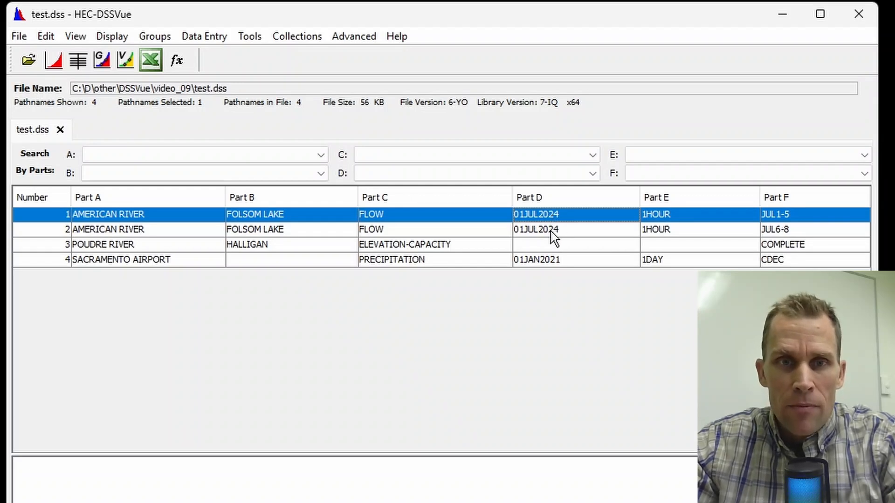
click(593, 231)
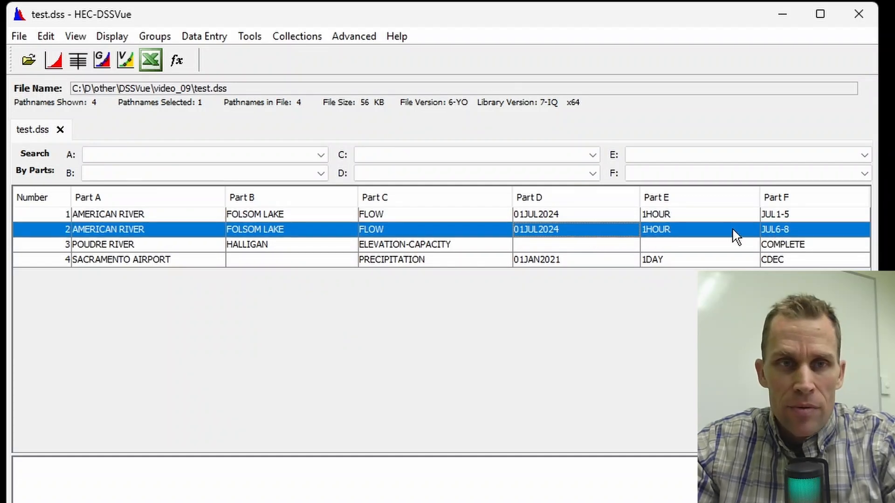
ctrl+click(326, 216)
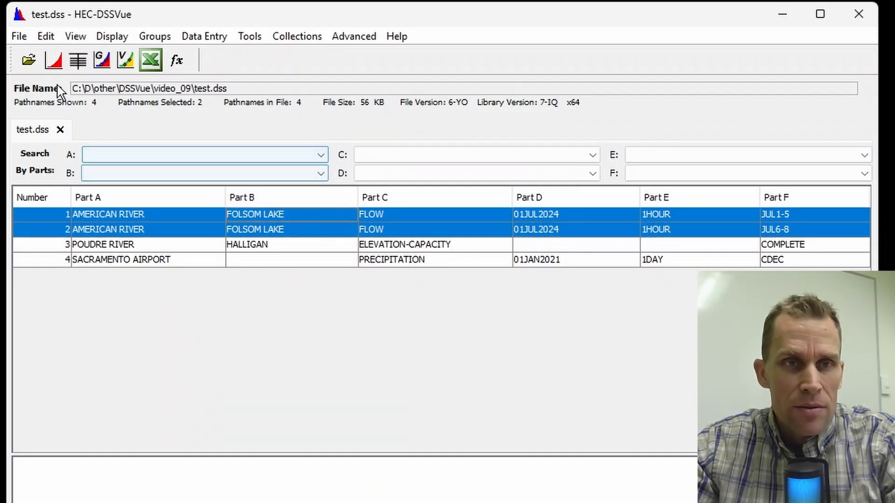
click(54, 60)
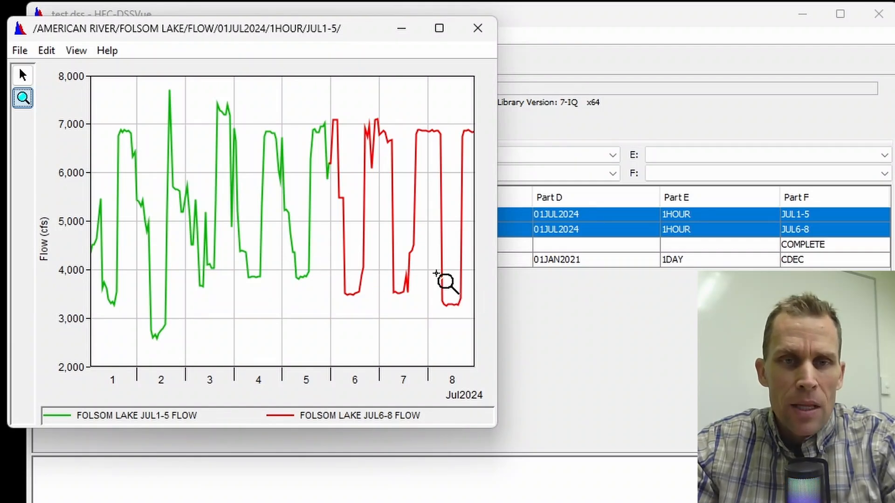
click(469, 34)
Tabulate both flow records and scroll through the values where the two periods meet
click(82, 59)
drag(186, 7, 365, 58)
scroll(415, 270, down, 6)
scroll(426, 303, down, 20)
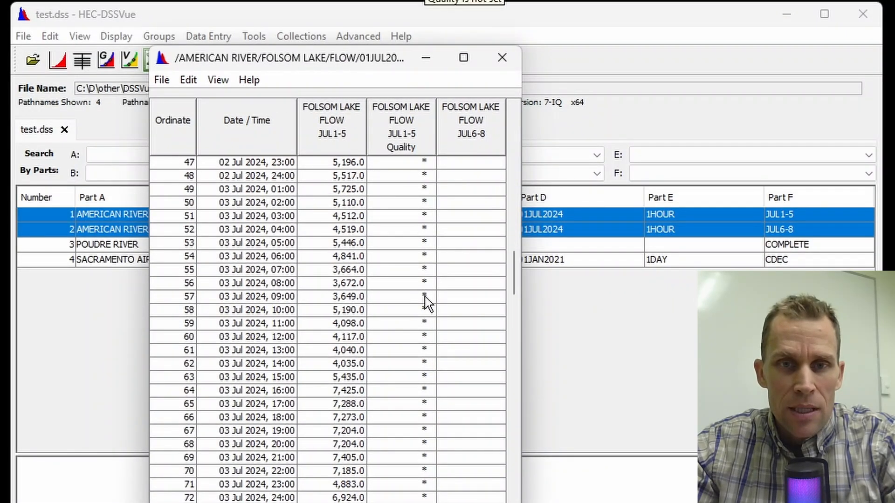
scroll(426, 303, down, 5)
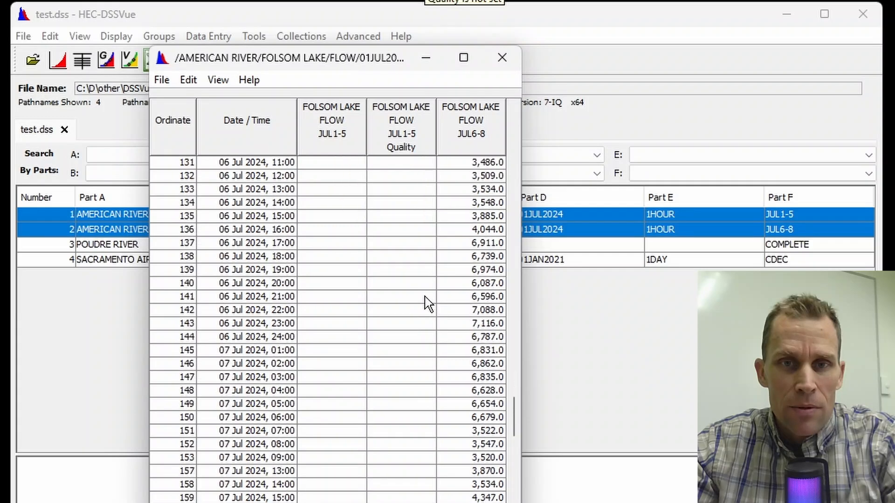
scroll(426, 302, up, 8)
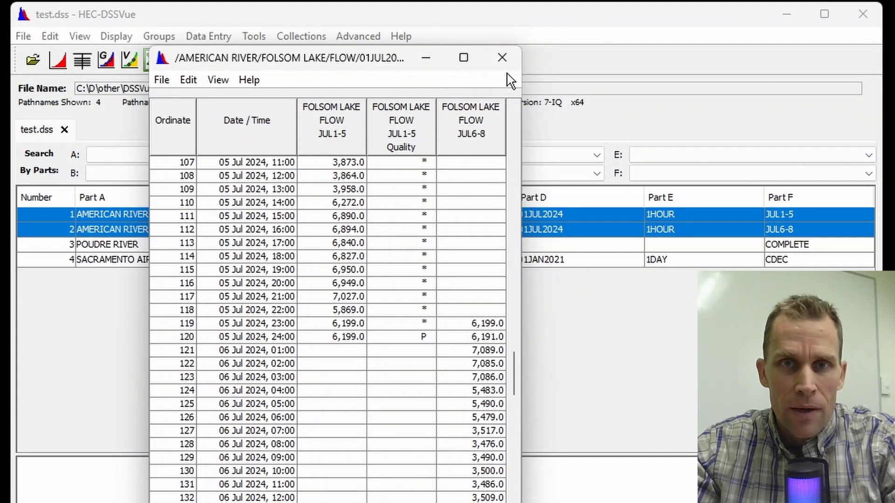
click(504, 59)
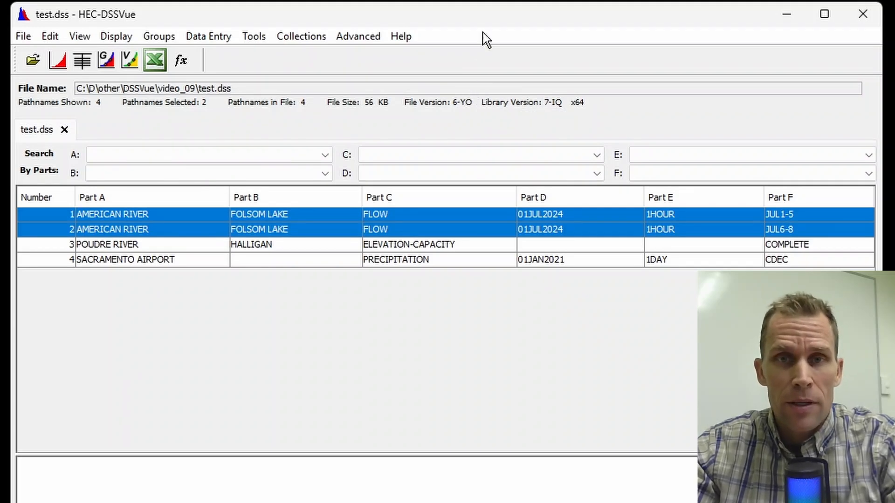
Open Math Functions on the two selected records and choose the Merge Time Series operator
click(218, 39)
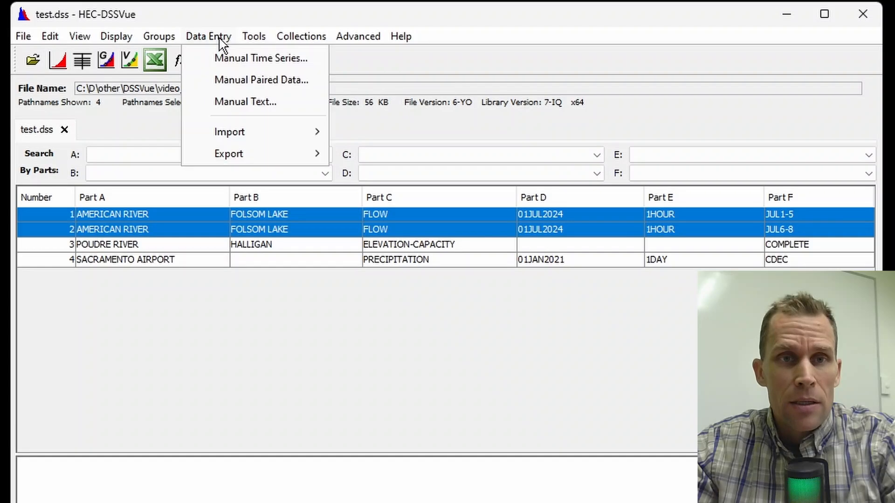
mouse_move(258, 43)
click(277, 60)
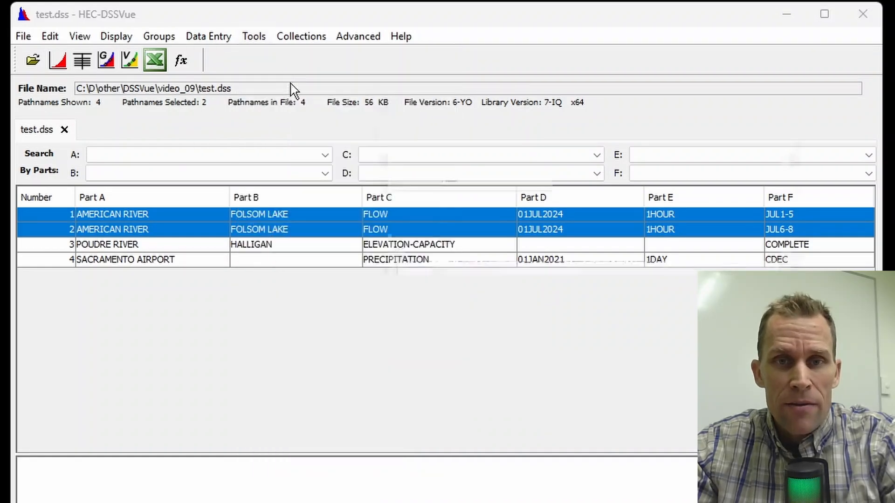
click(446, 147)
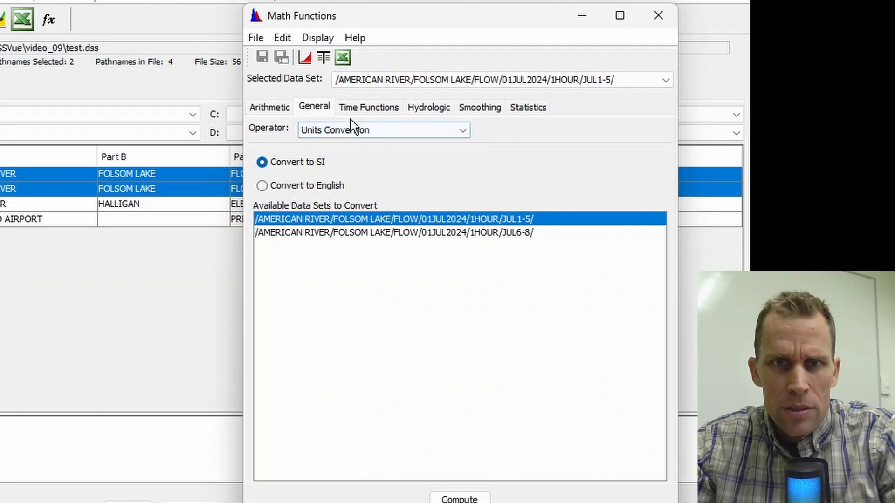
click(356, 130)
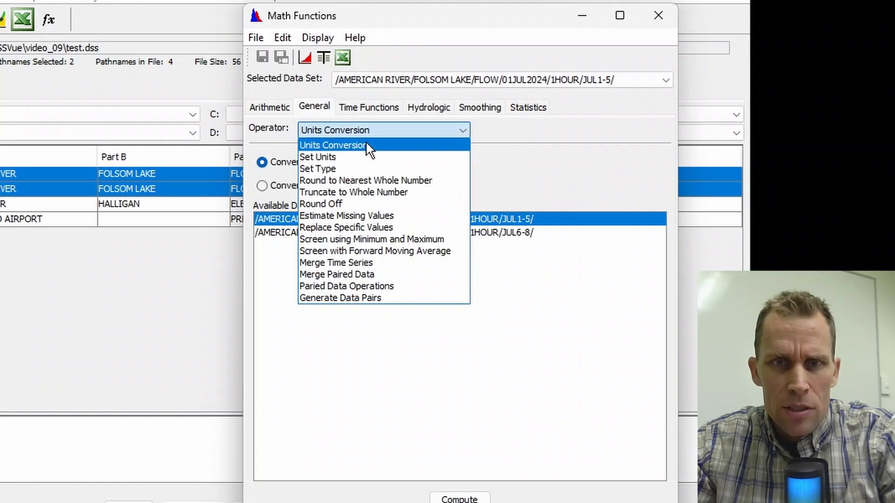
click(405, 263)
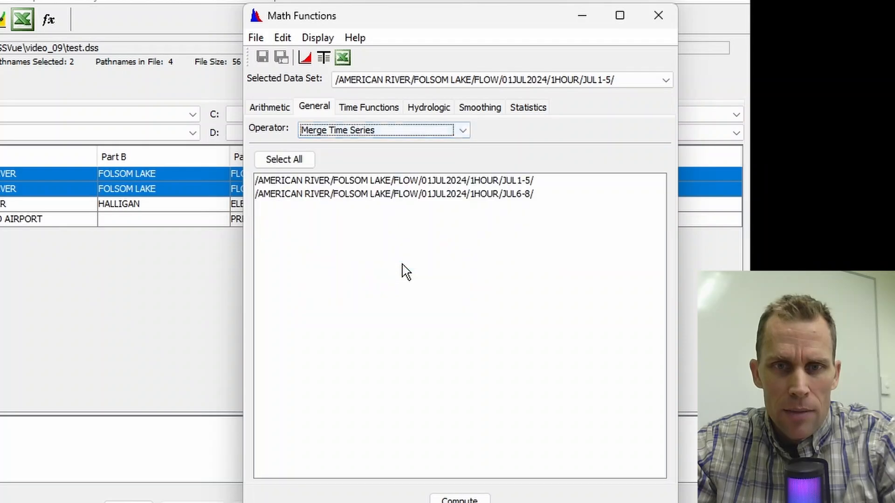
Merge the JUL6-8 record into the JUL1-5 series as the selected data set
click(632, 80)
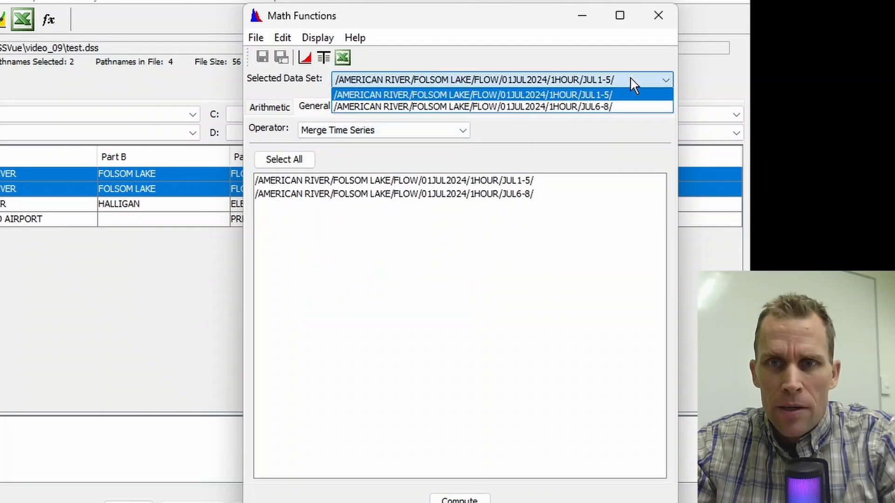
click(621, 84)
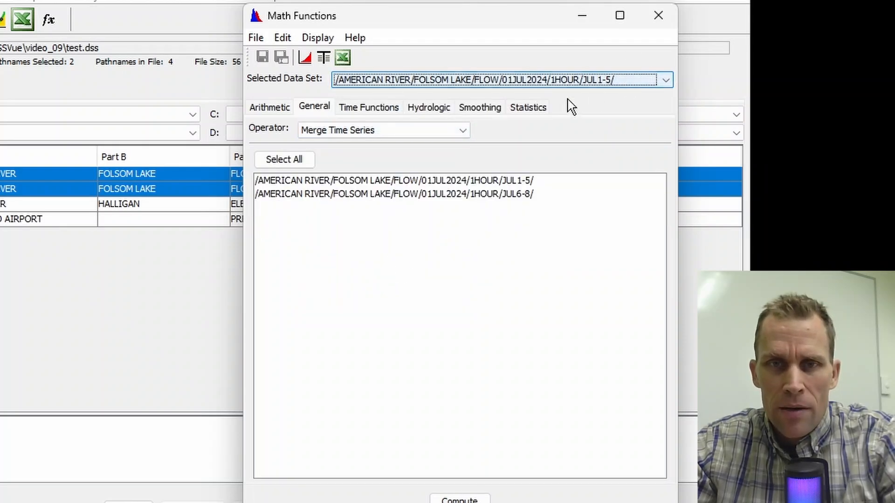
click(299, 158)
click(487, 196)
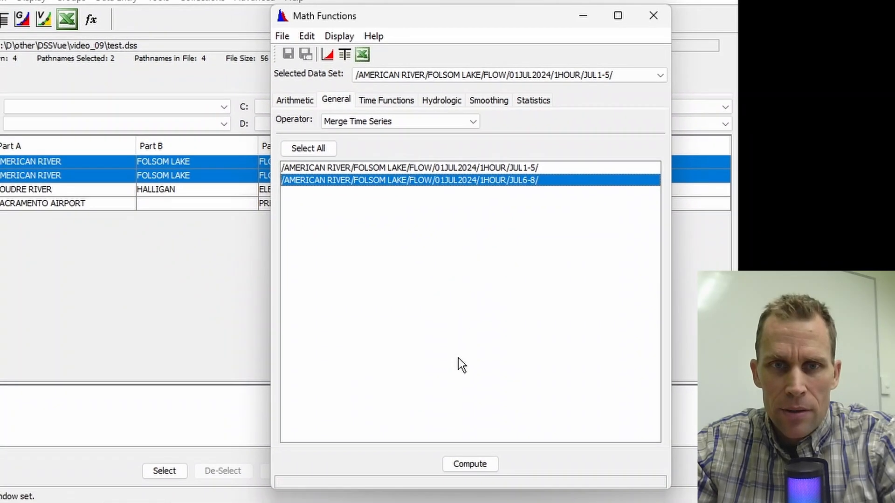
click(463, 465)
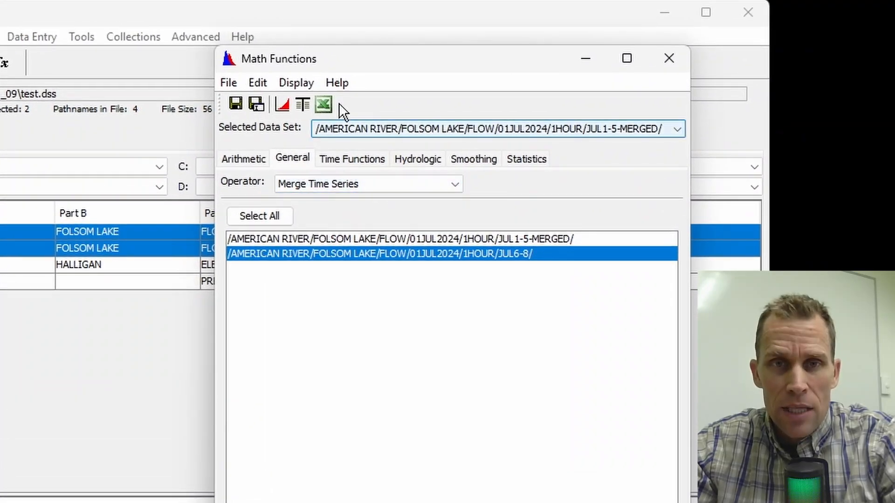
Save the merged series with part F "JUL1-8" and close Math Functions
click(261, 86)
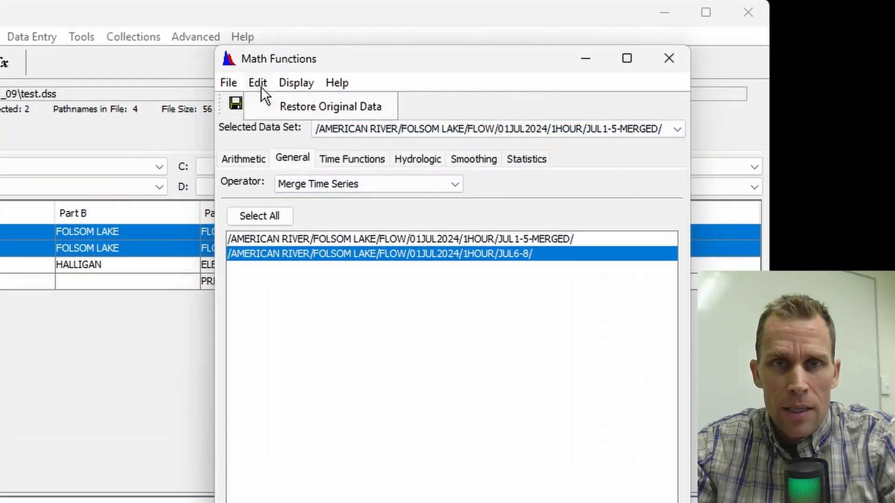
mouse_move(237, 90)
click(259, 134)
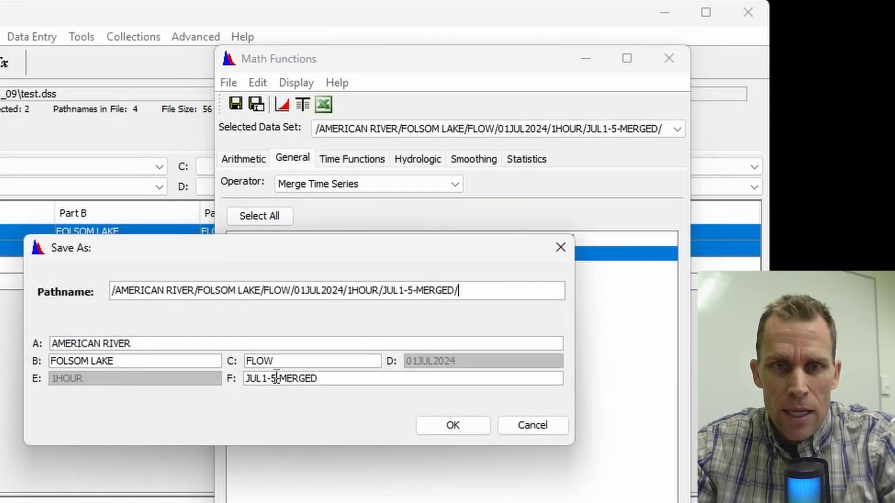
double_click(278, 378)
click(321, 378)
key(BackSpace)
key(BackSpace)
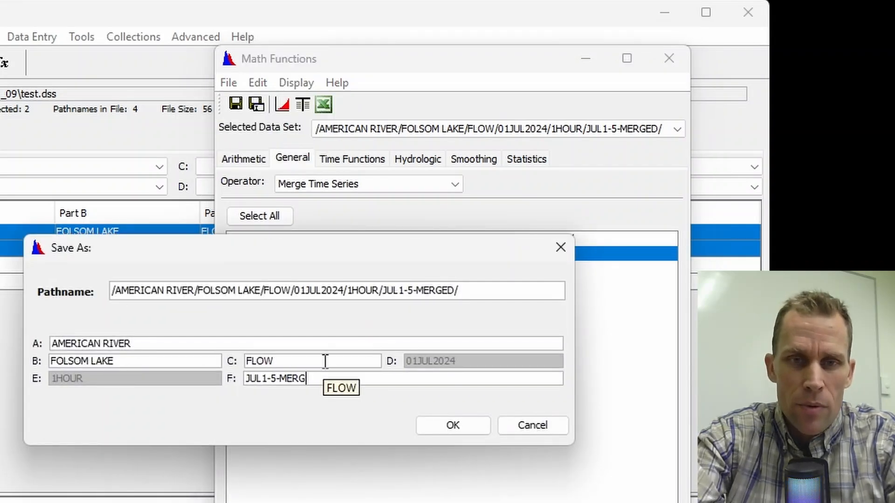
key(BackSpace)
key(BackSpace)
key(BackSpace)
key(BackSpace)
text(8)
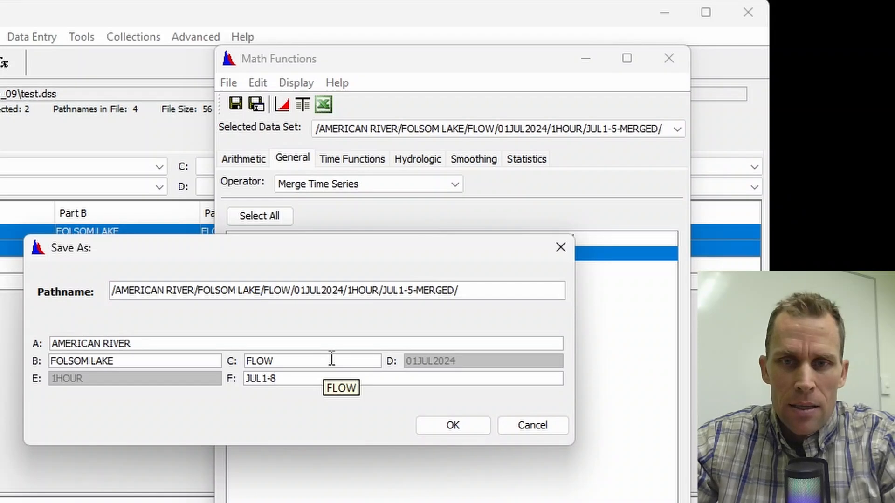
key(Tab)
click(451, 426)
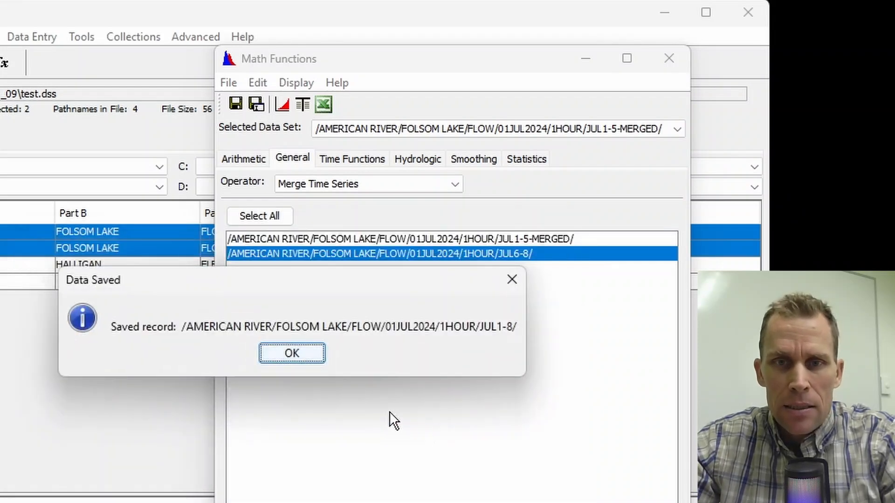
click(298, 352)
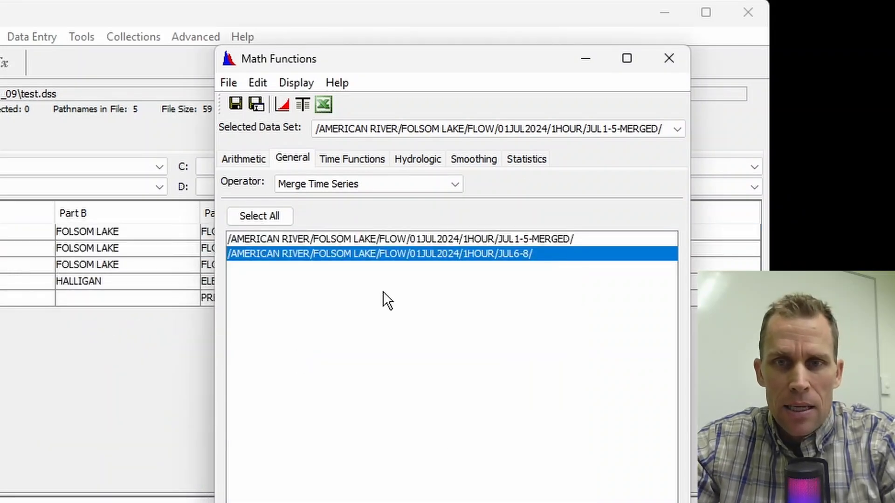
click(678, 65)
Plot the JUL1-8 flow record to check the merge
click(617, 249)
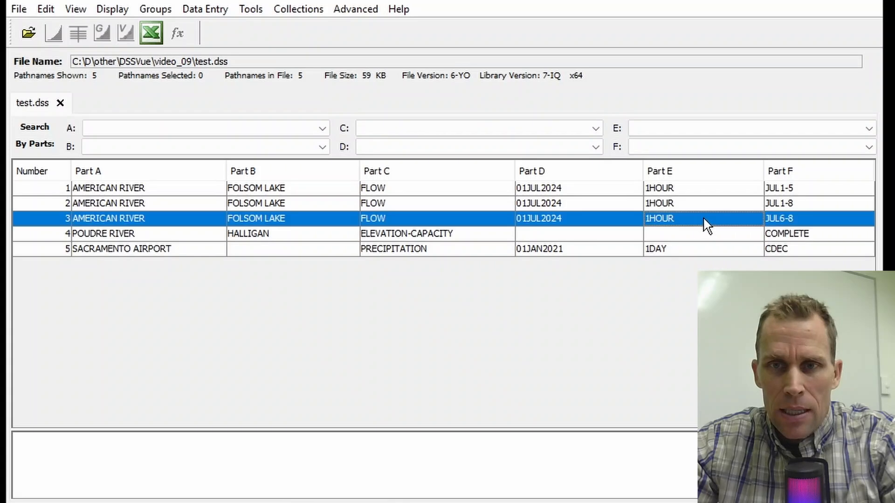
click(706, 209)
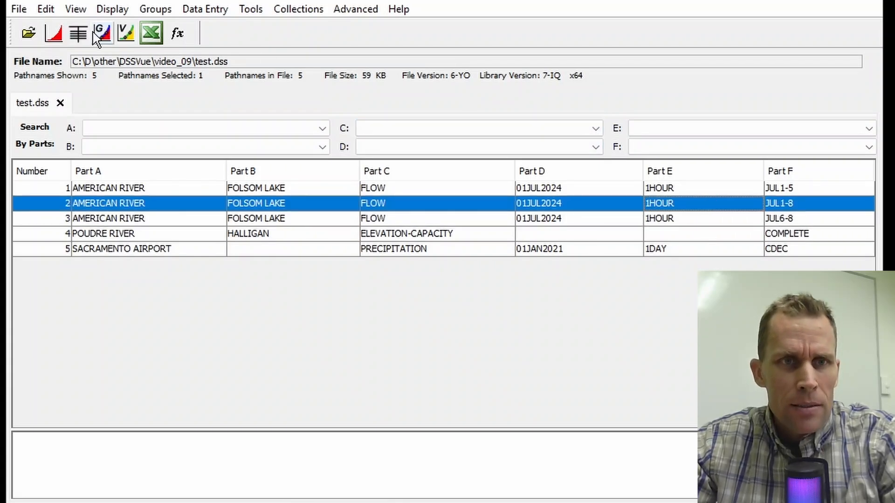
click(54, 33)
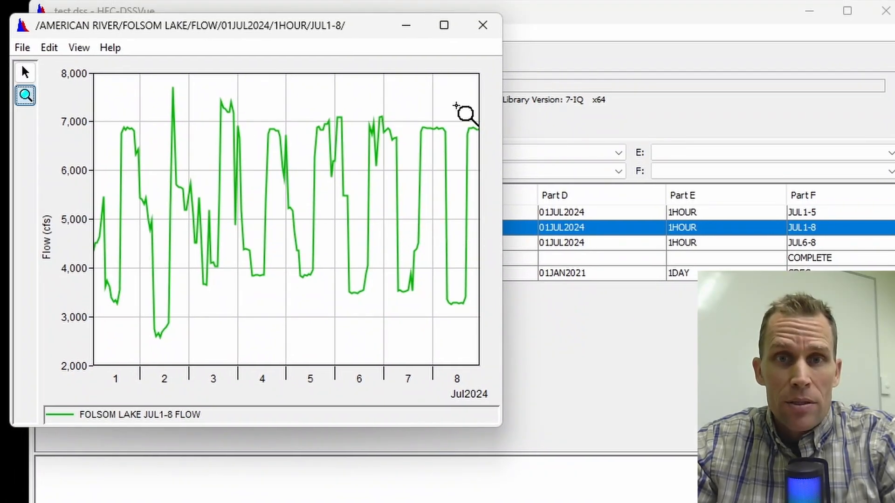
click(487, 25)
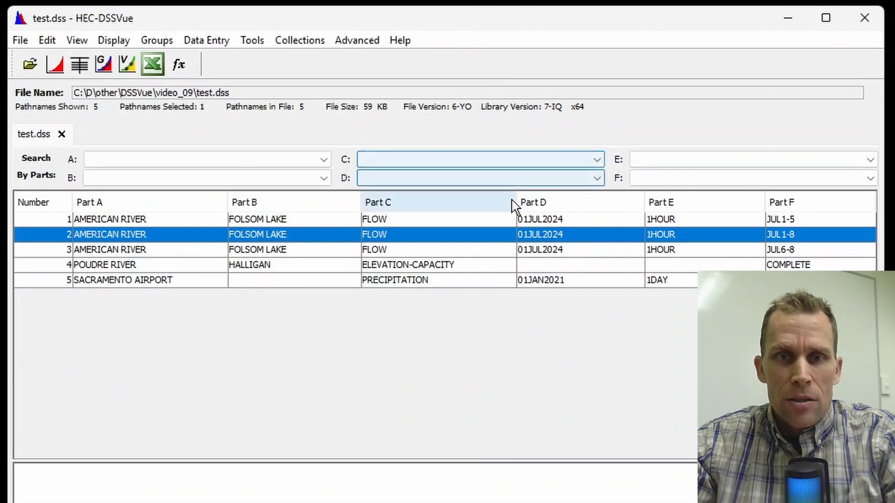
Open Math Functions on the JUL1-5 record at the Time Functions operators and plot the selected series
click(558, 221)
click(252, 40)
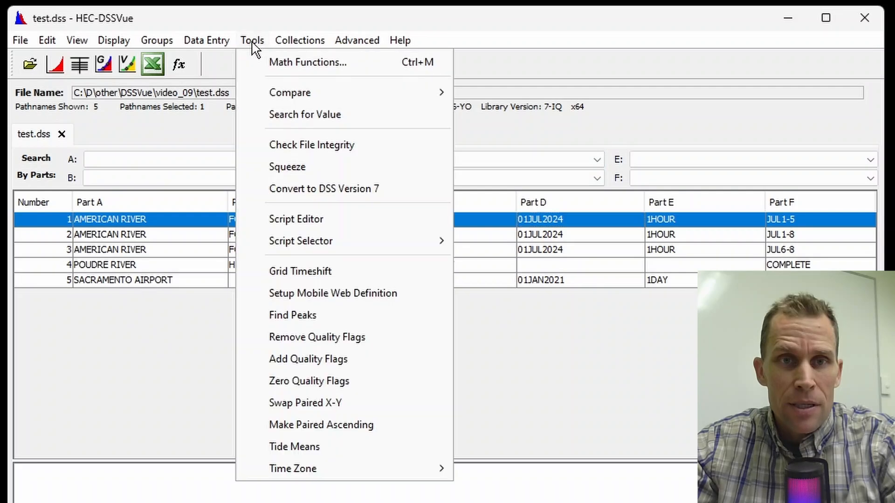
click(272, 67)
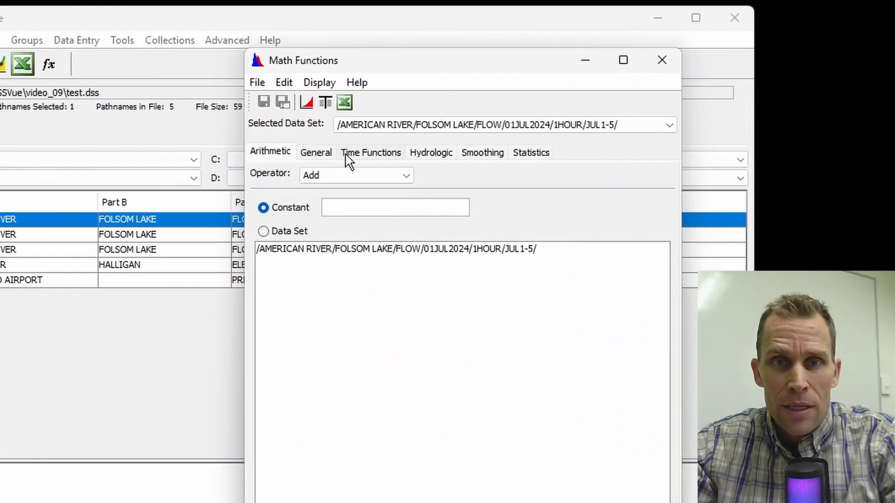
click(463, 154)
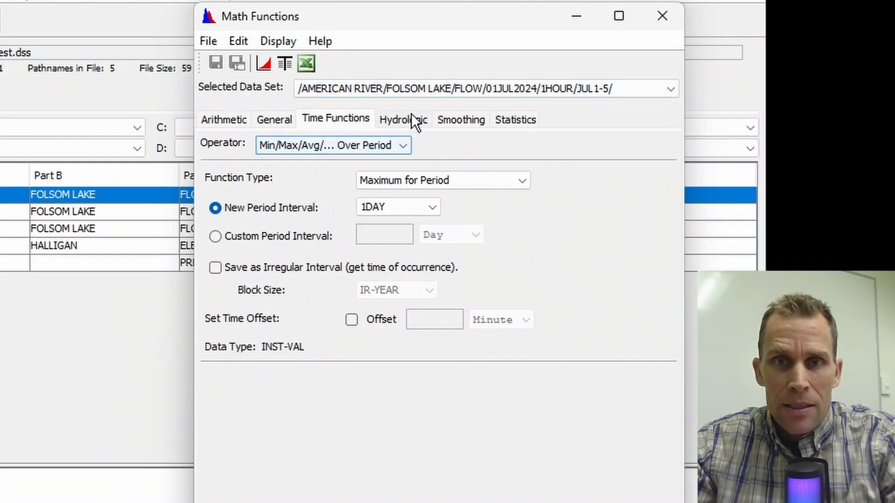
click(264, 64)
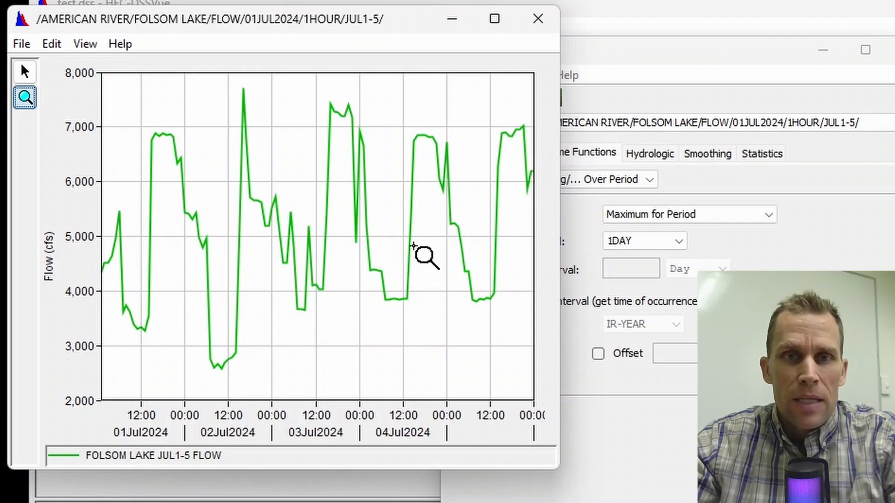
click(537, 19)
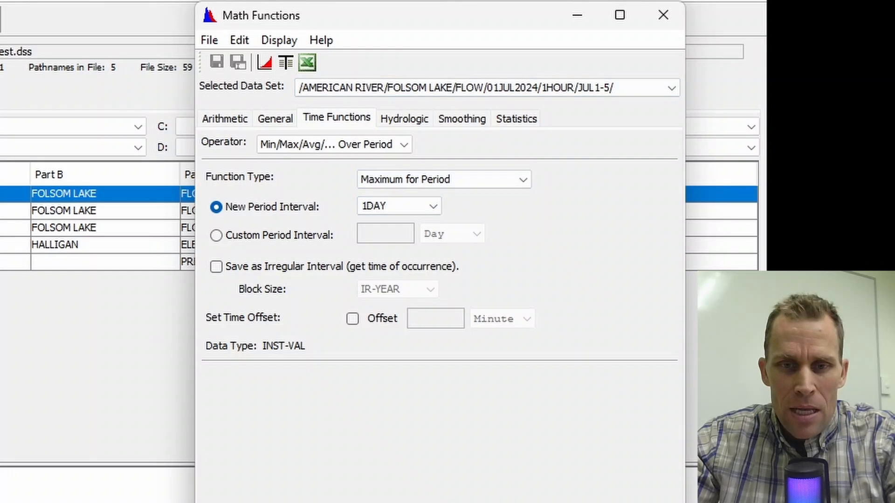
Compute a Volume for Period series over a 1DAY interval from the JUL1-5 flow and plot the result
drag(362, 502, 361, 476)
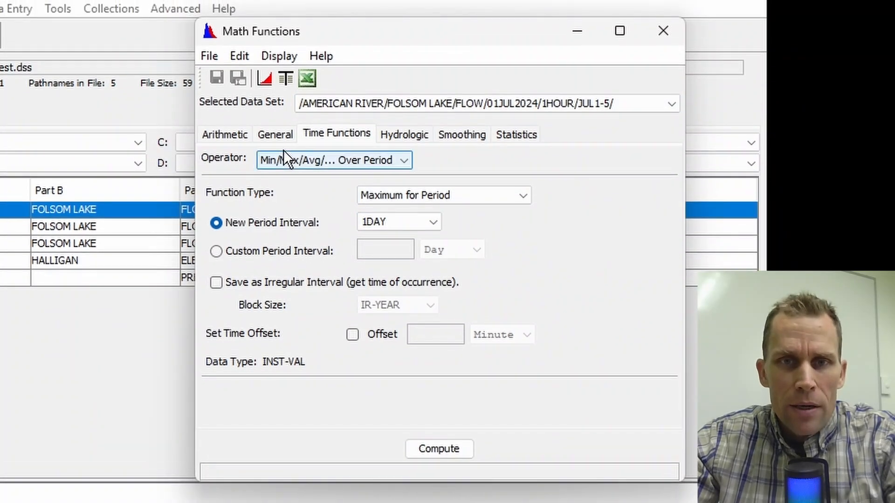
click(326, 159)
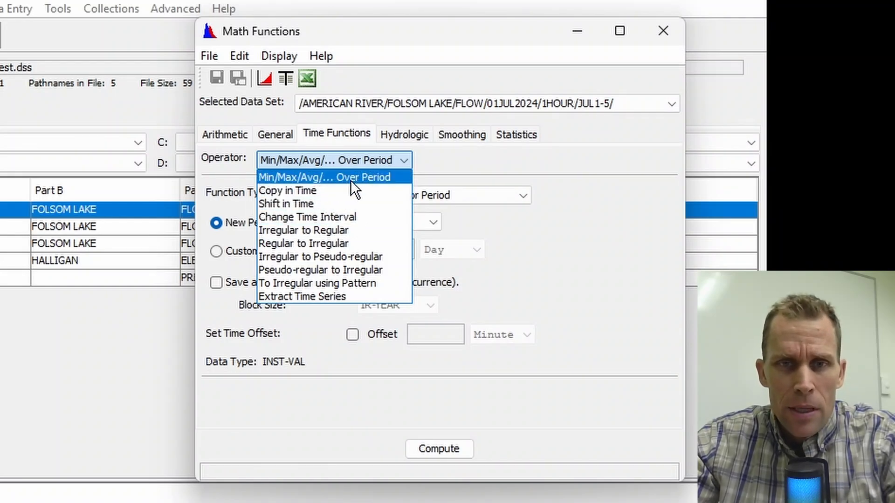
click(345, 178)
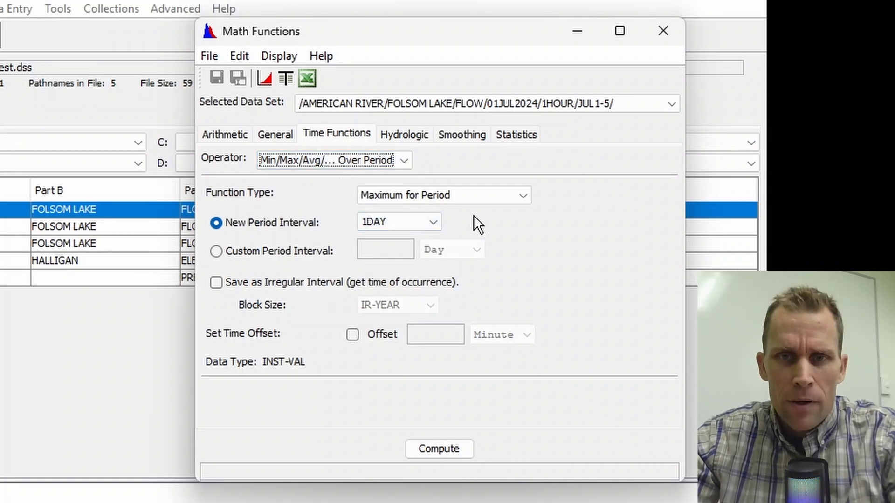
click(490, 194)
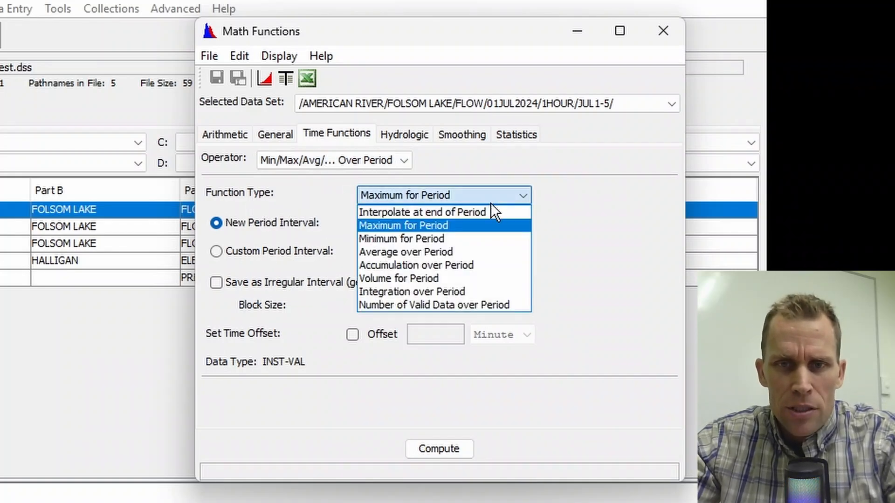
click(424, 278)
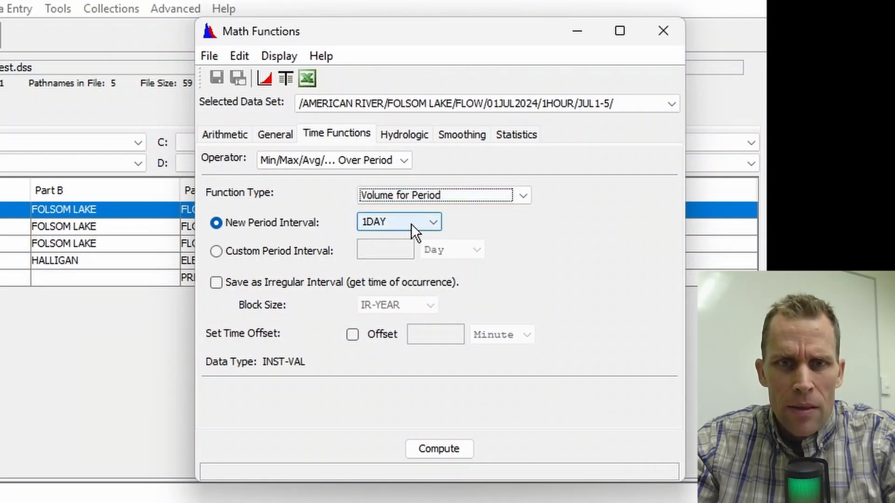
click(432, 223)
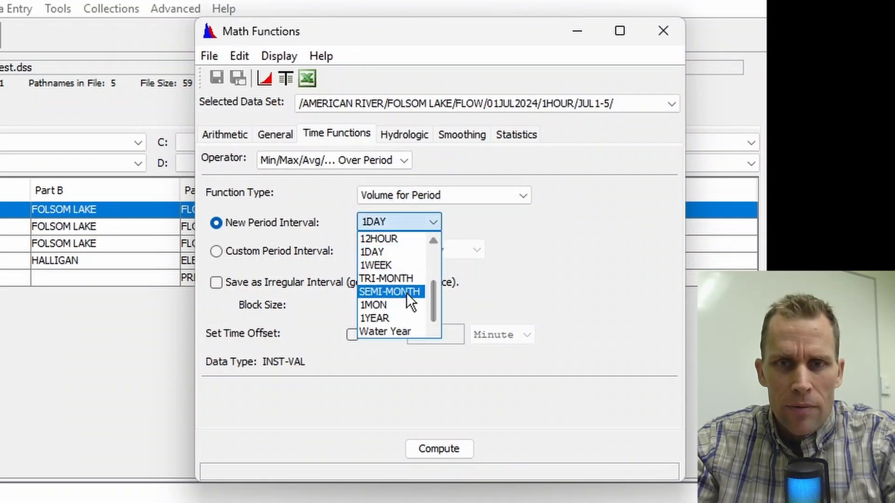
click(391, 253)
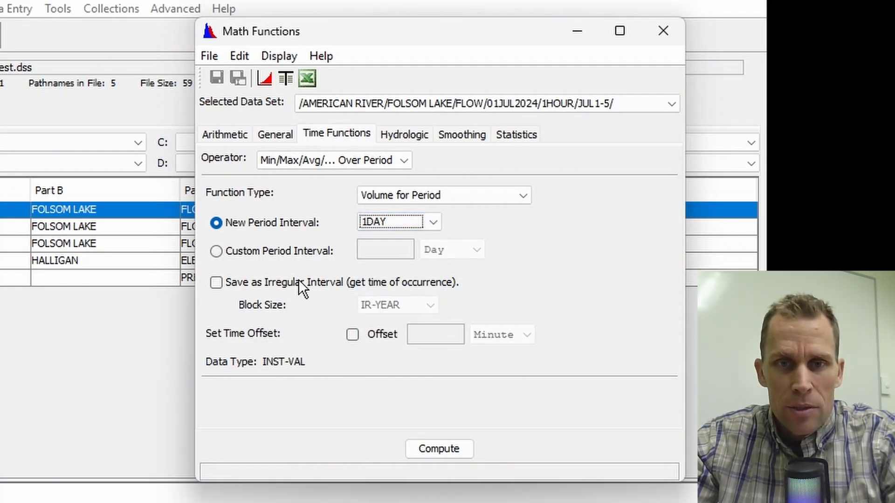
click(445, 451)
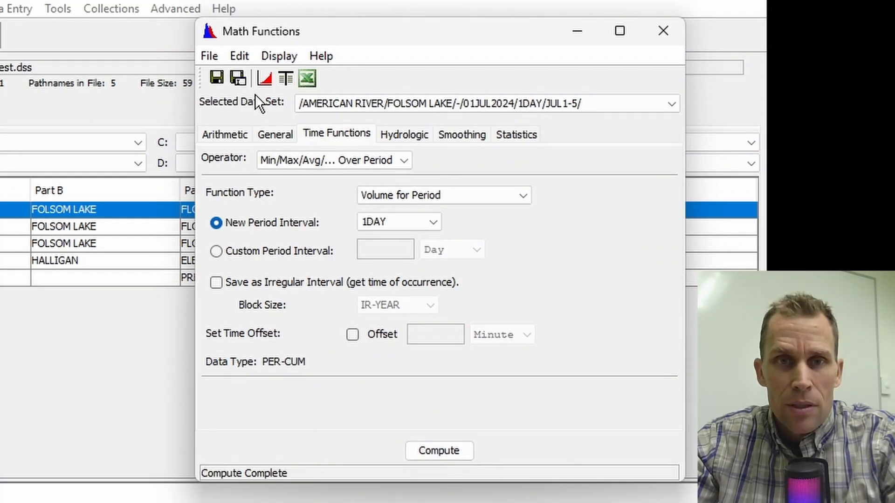
click(263, 78)
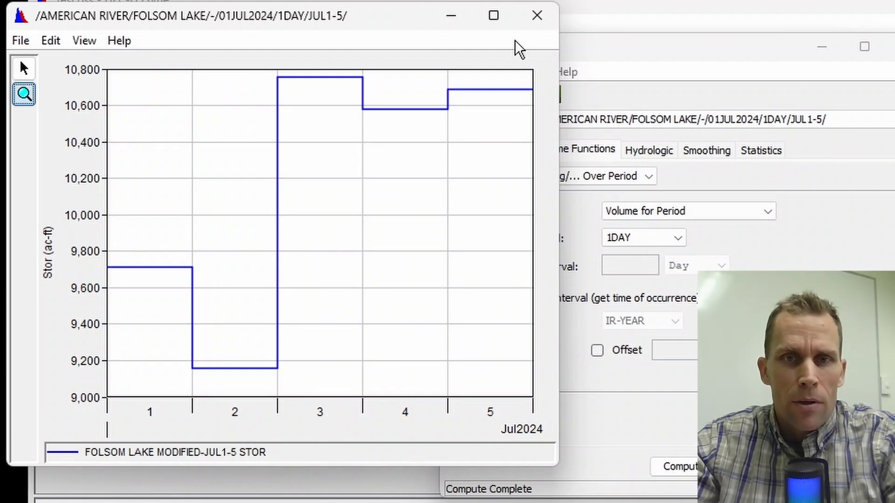
click(537, 18)
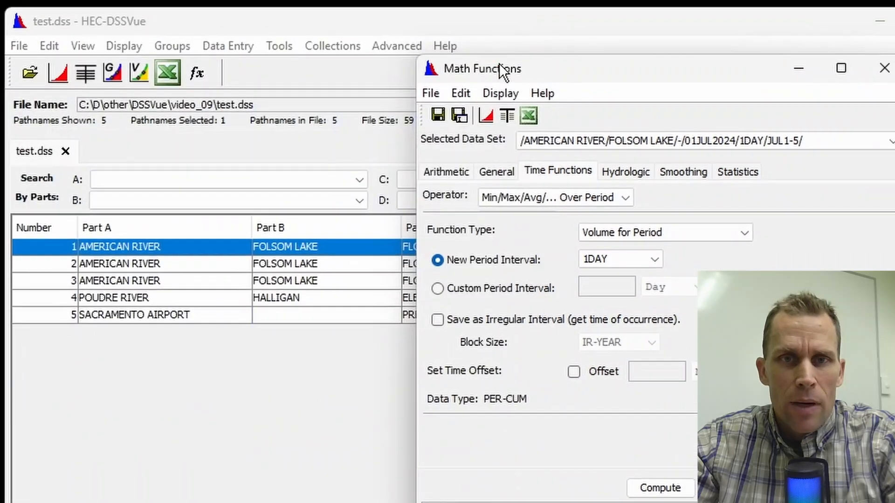
Save the daily volume series with part F "JUL1-5 (volume)" and close Math Functions
click(459, 115)
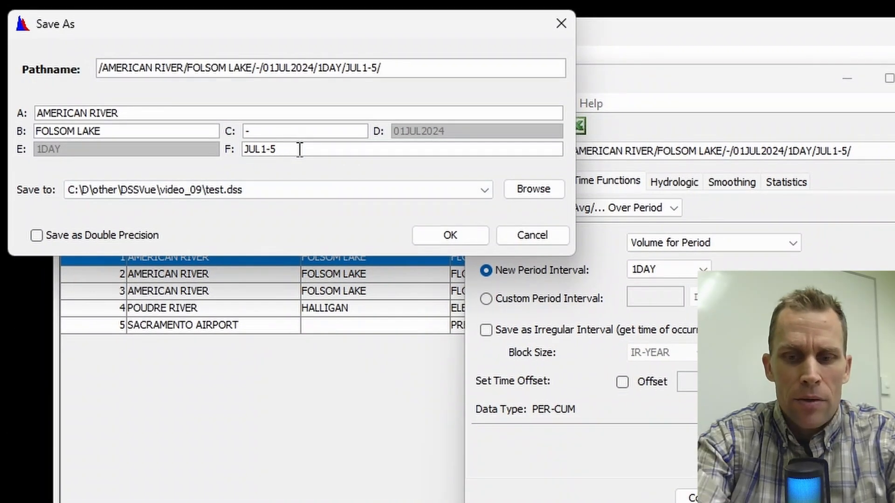
text(me))
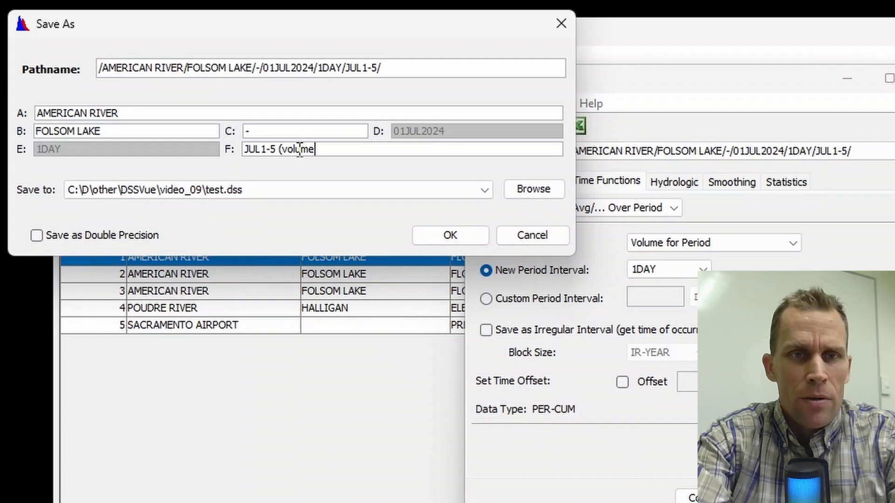
click(450, 235)
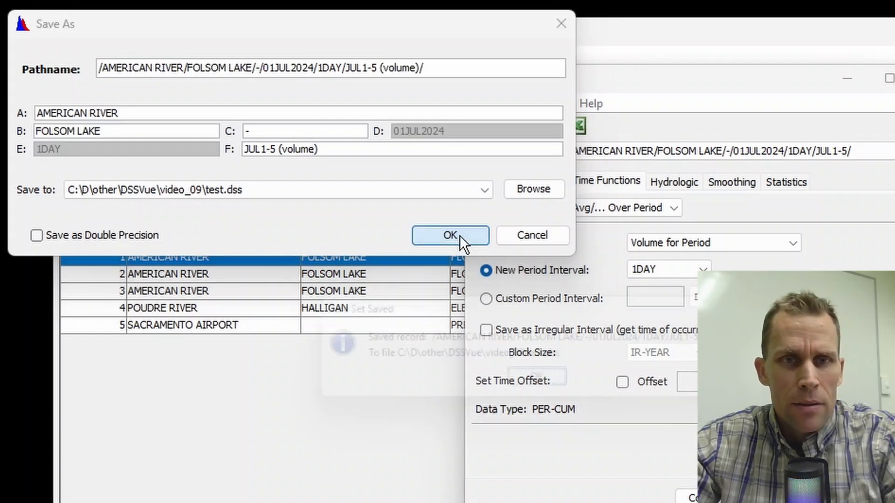
click(544, 388)
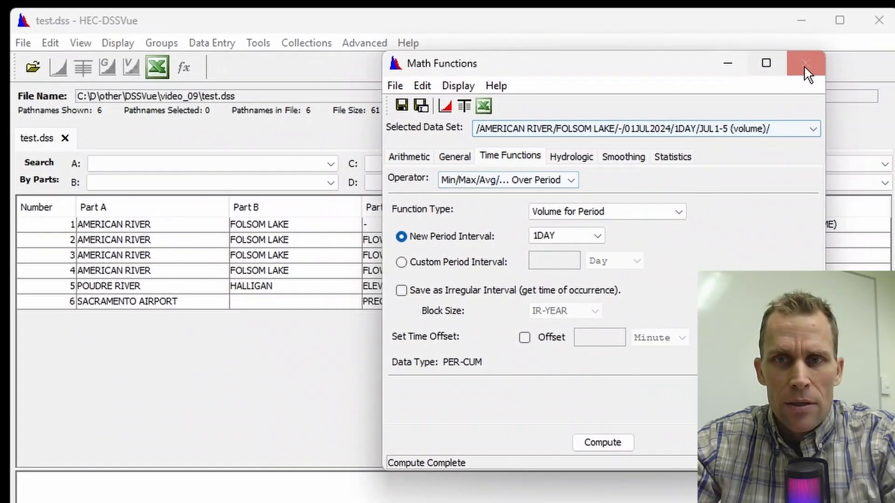
click(803, 64)
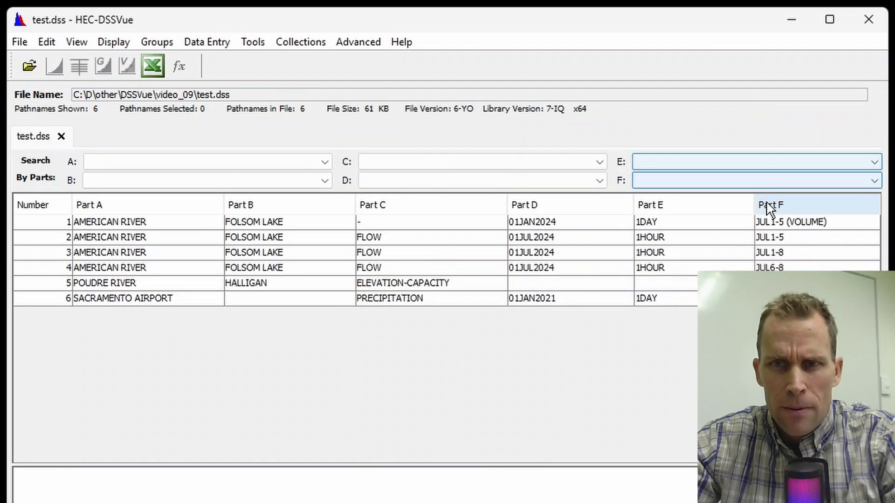
Rename the hourly JUL1-5 flow record's part F to "JUL1-5 (flow)"
click(778, 225)
click(773, 240)
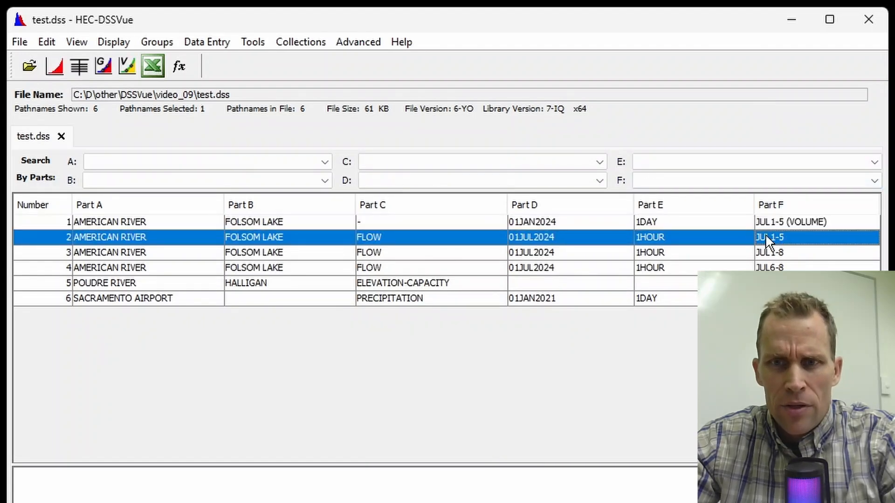
right_click(765, 236)
click(810, 356)
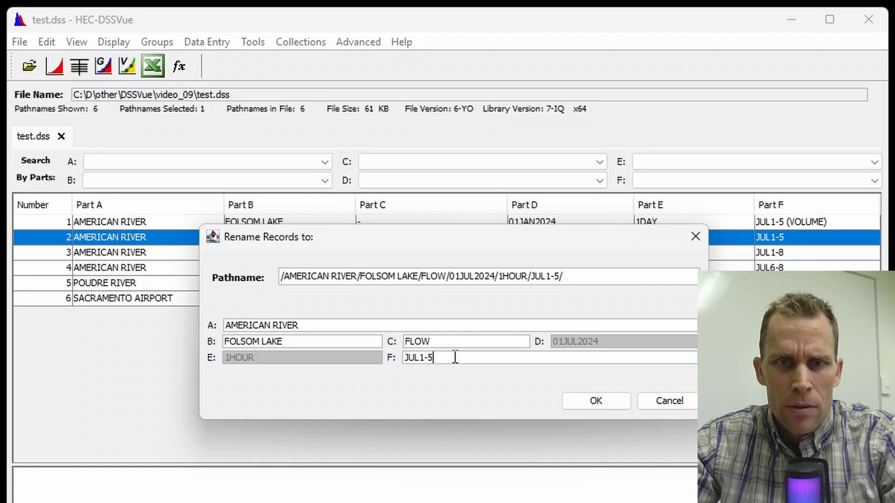
text((flow))
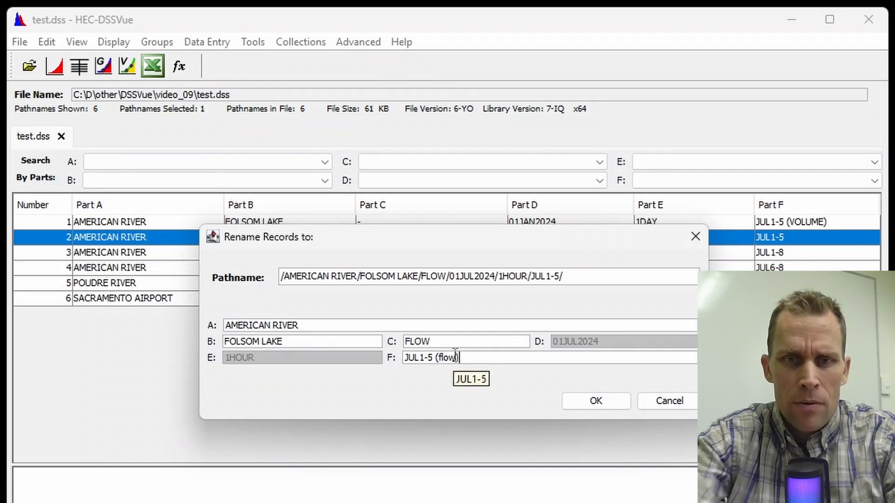
click(608, 411)
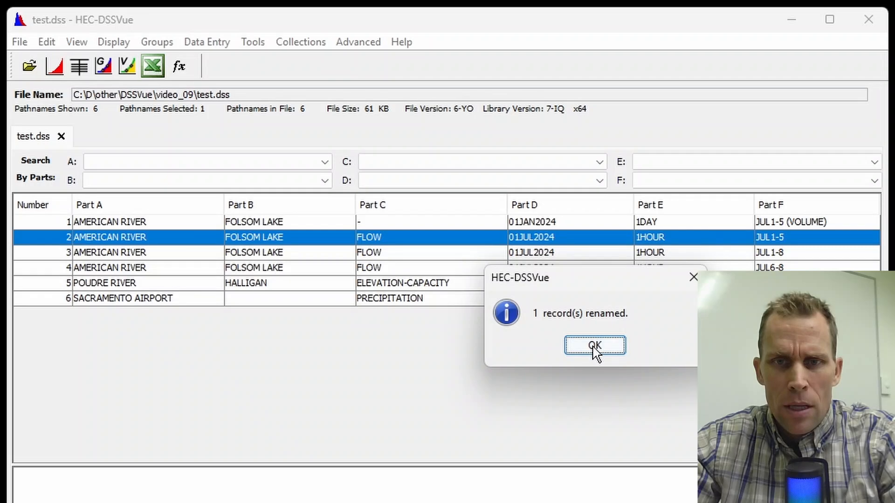
click(595, 346)
Plot the JUL1-5 volume and flow records together for comparison
click(782, 239)
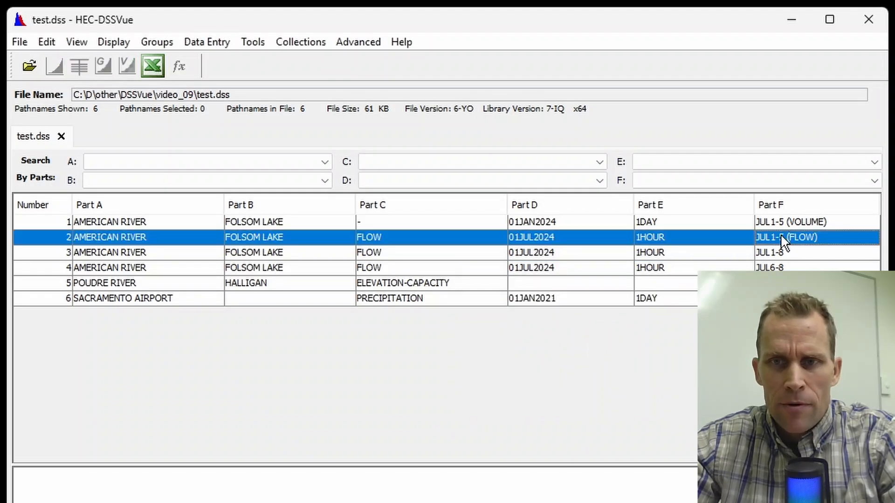
ctrl+click(783, 223)
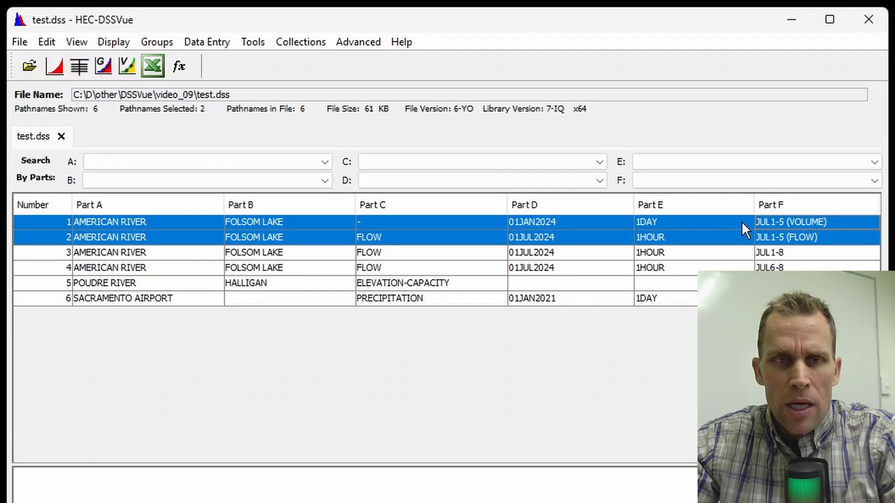
click(55, 66)
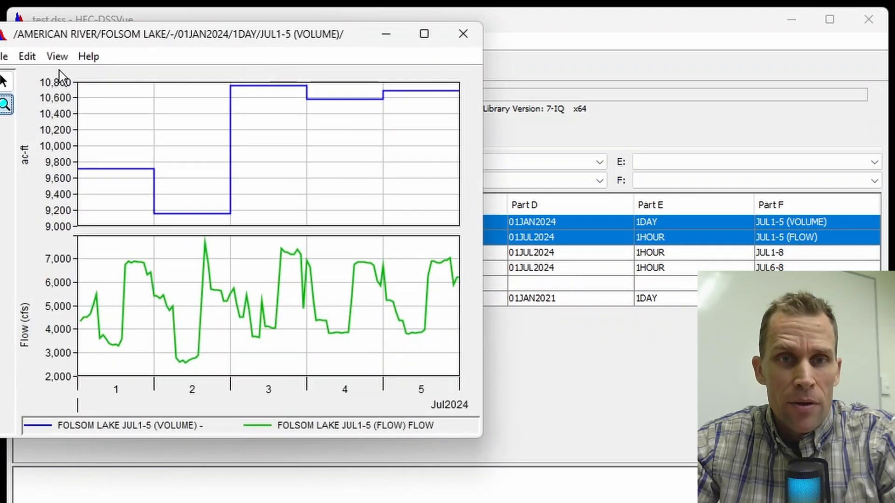
drag(269, 52, 445, 82)
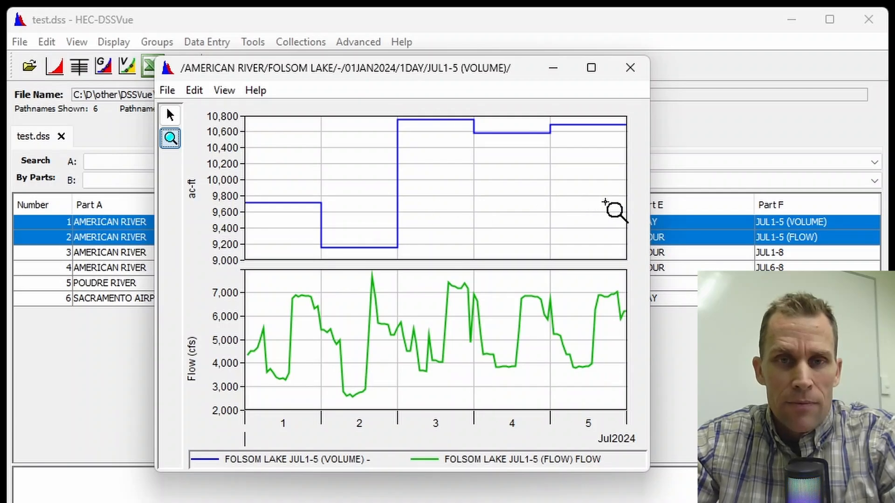
click(634, 80)
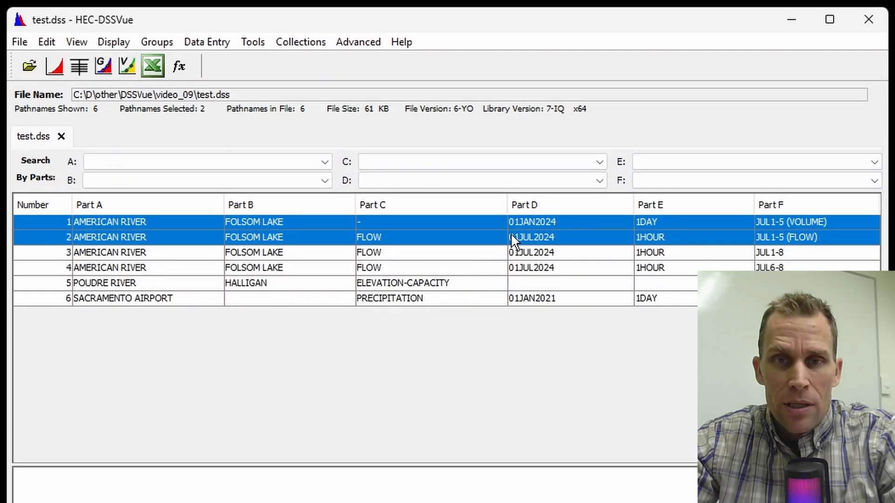
Tabulate the JUL1-5 (VOLUME) record to review its daily values
click(530, 223)
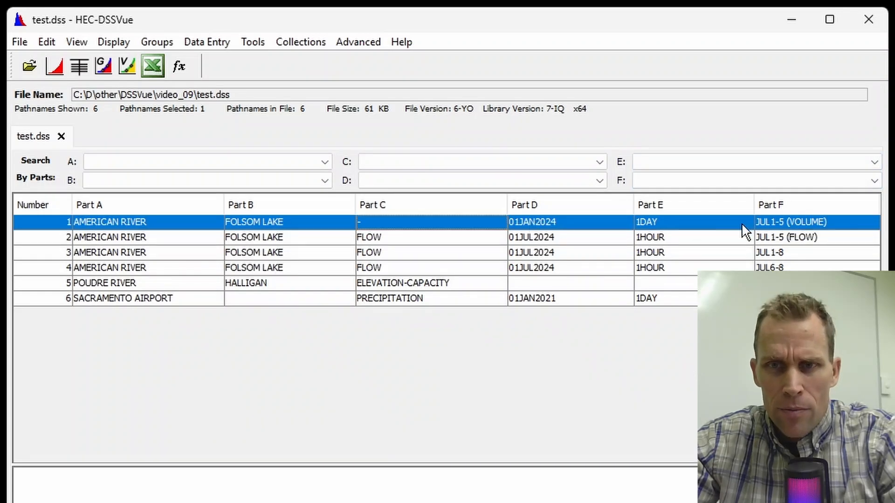
click(78, 67)
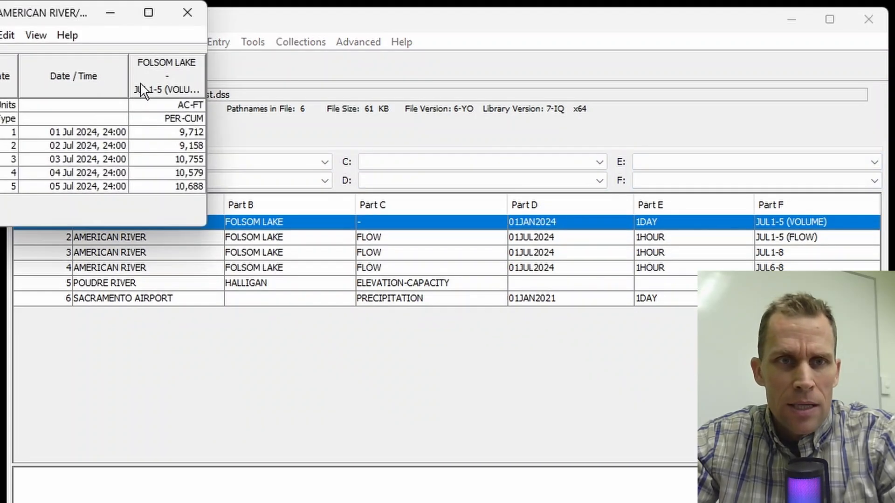
drag(83, 20, 333, 132)
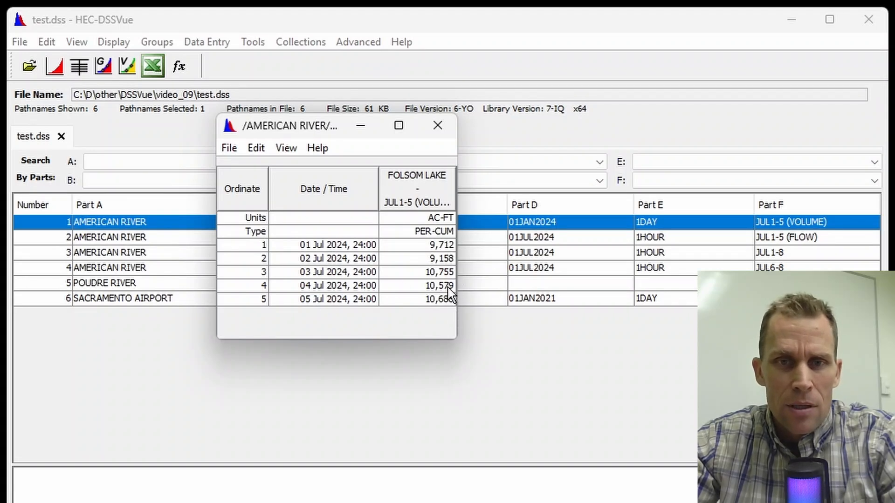
click(437, 125)
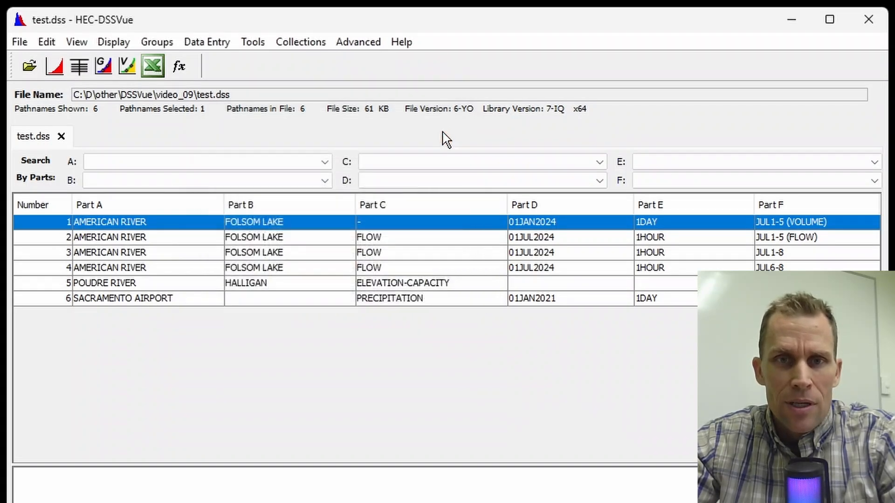
Open Math Functions on the JUL1-5 (VOLUME) record
click(253, 43)
click(274, 65)
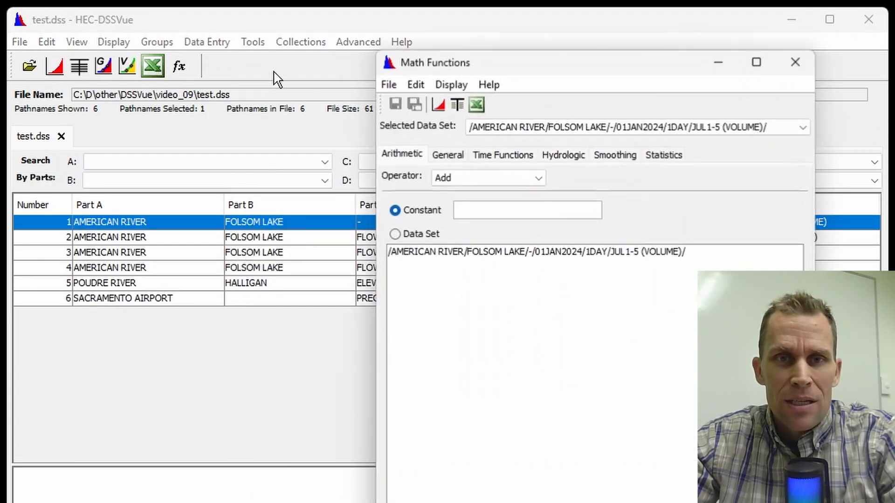